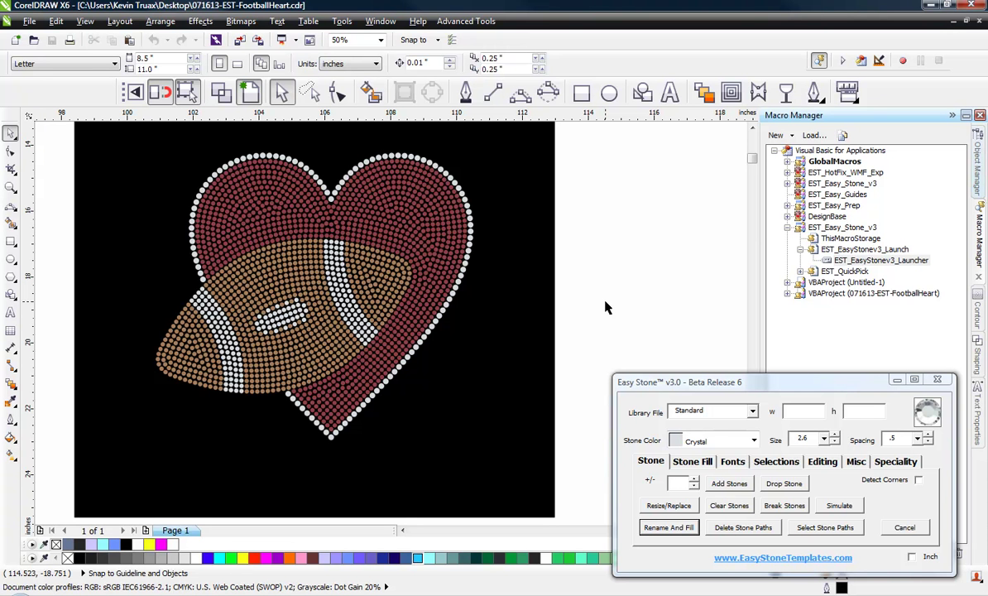
- Open the Font Finder from the Easy Stone font tools
click(734, 464)
click(699, 484)
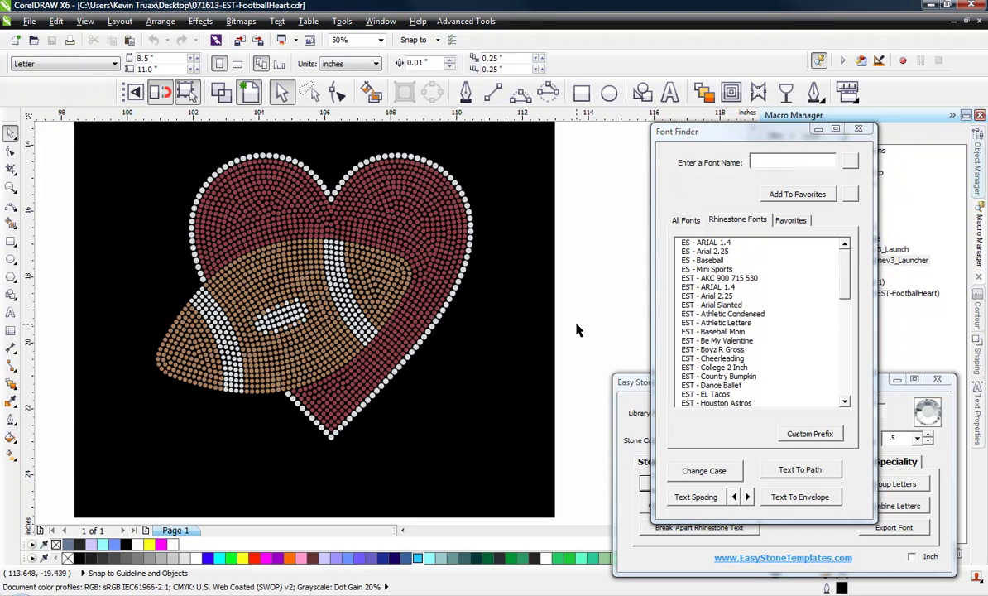
- With the 3-point curve tool active, set the document's default outline width for graphic objects to 10 pt
scroll(364, 413, up, 2)
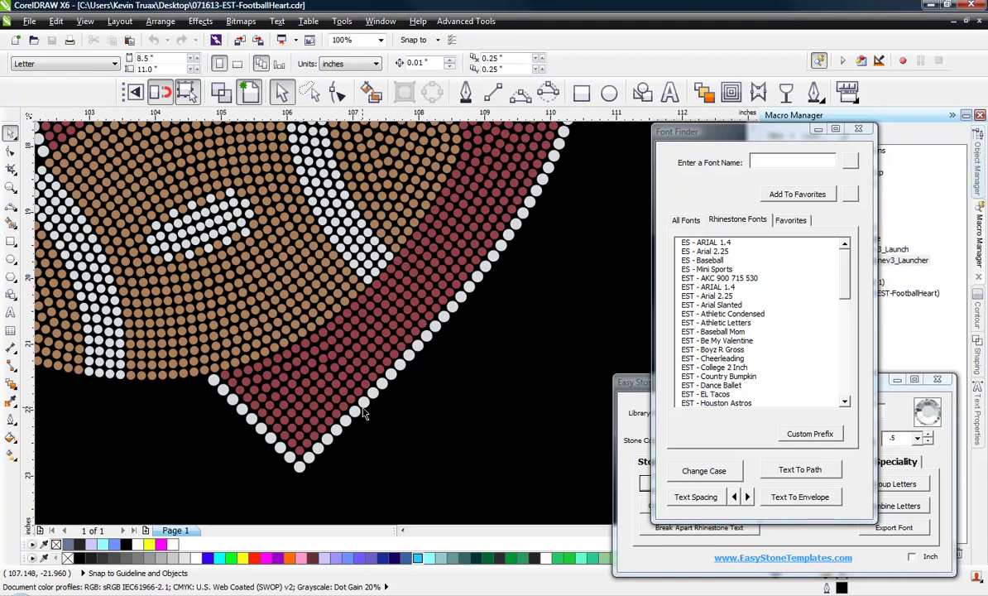
click(519, 91)
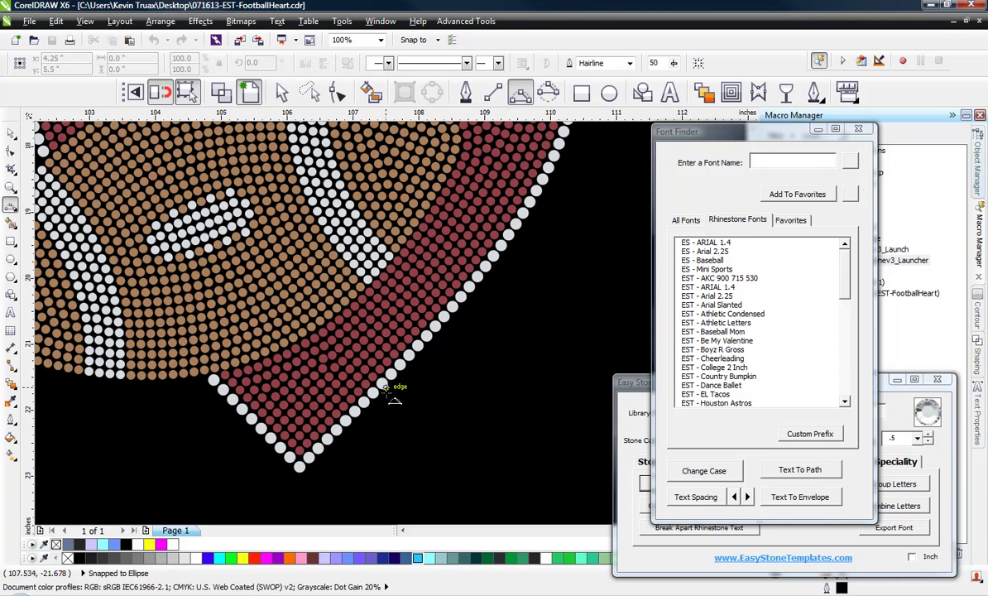
click(814, 94)
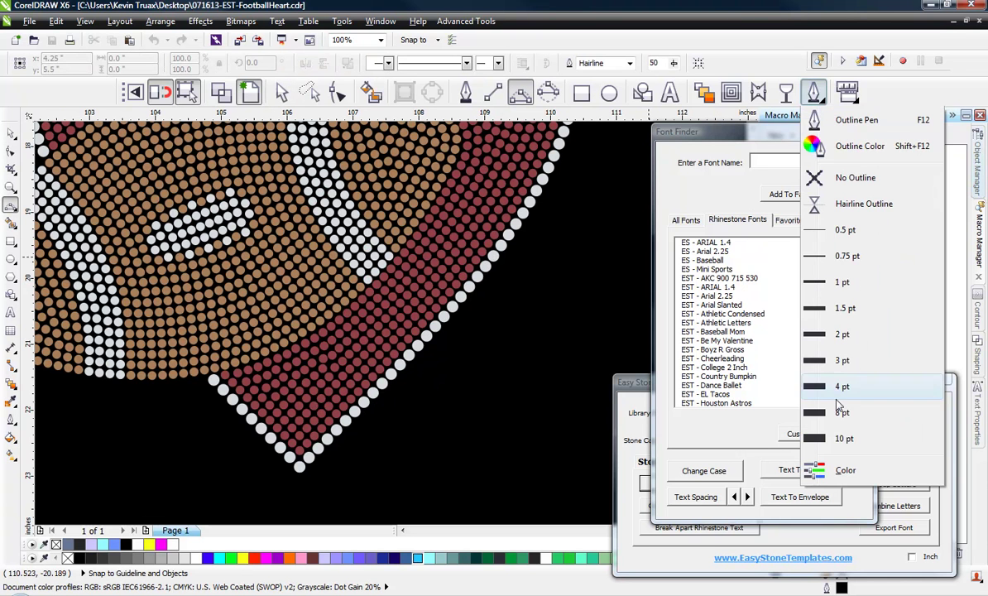
click(842, 438)
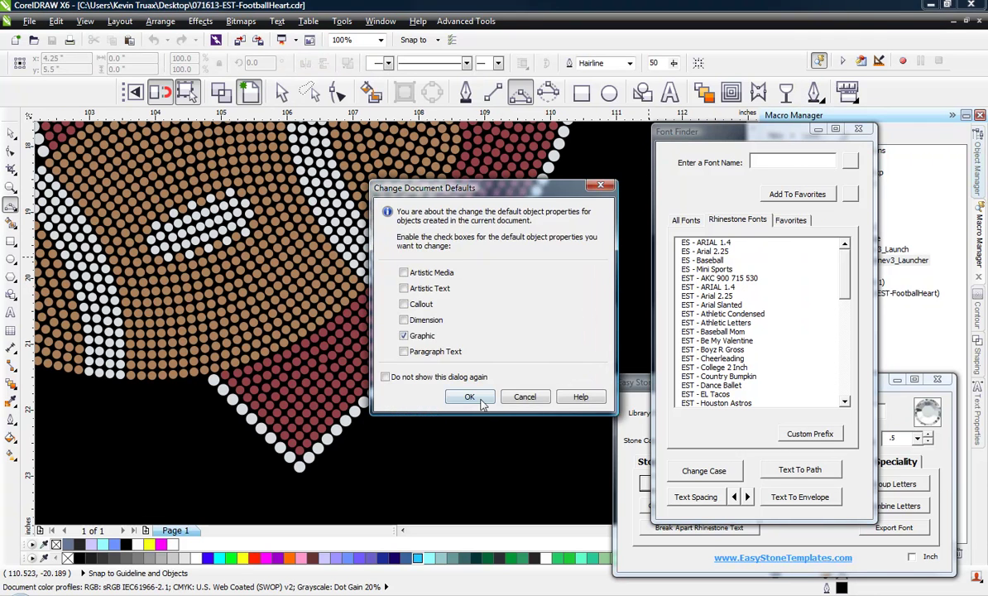
click(466, 397)
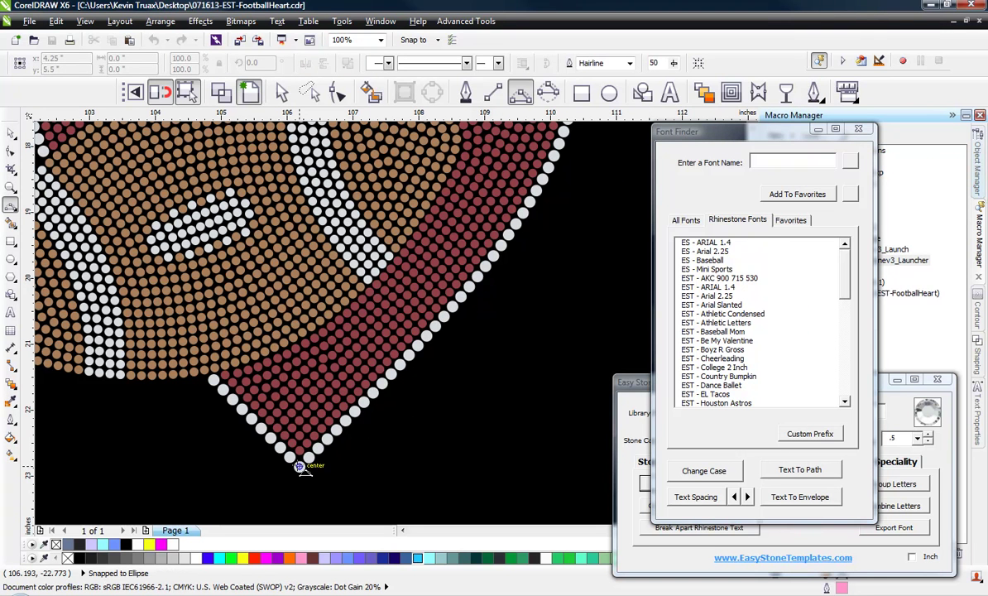
- Trace the heart's right edge with two 3-point curves, about 5.7 in and 3.1 in long, from the bottom tip to the upper lobe
mouse_move(300, 466)
mouse_down()
mouse_move(488, 183)
mouse_move(542, 183)
mouse_move(478, 236)
mouse_move(463, 261)
mouse_move(477, 273)
mouse_up()
click(477, 273)
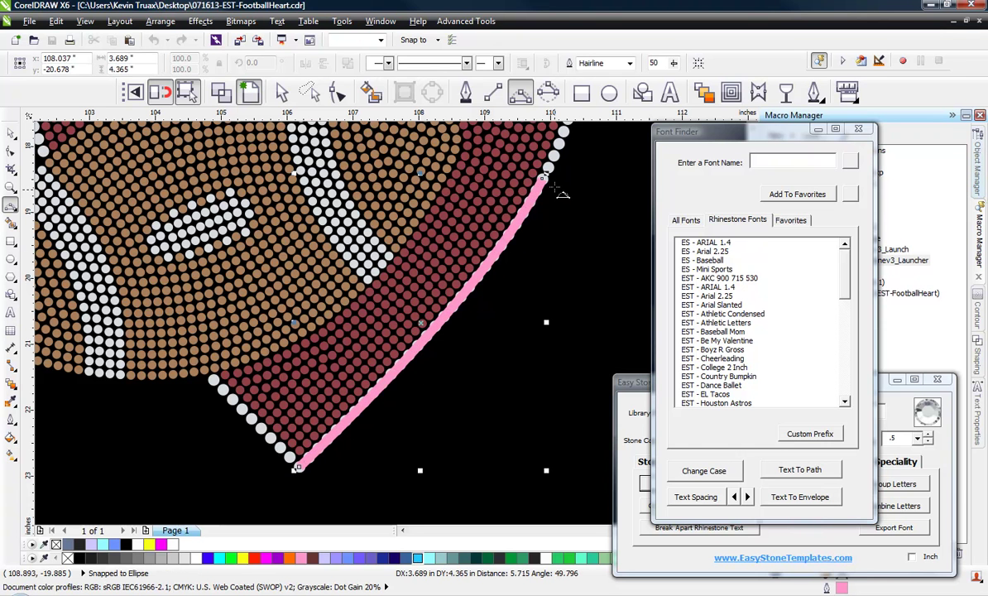
scroll(291, 421, down, 2)
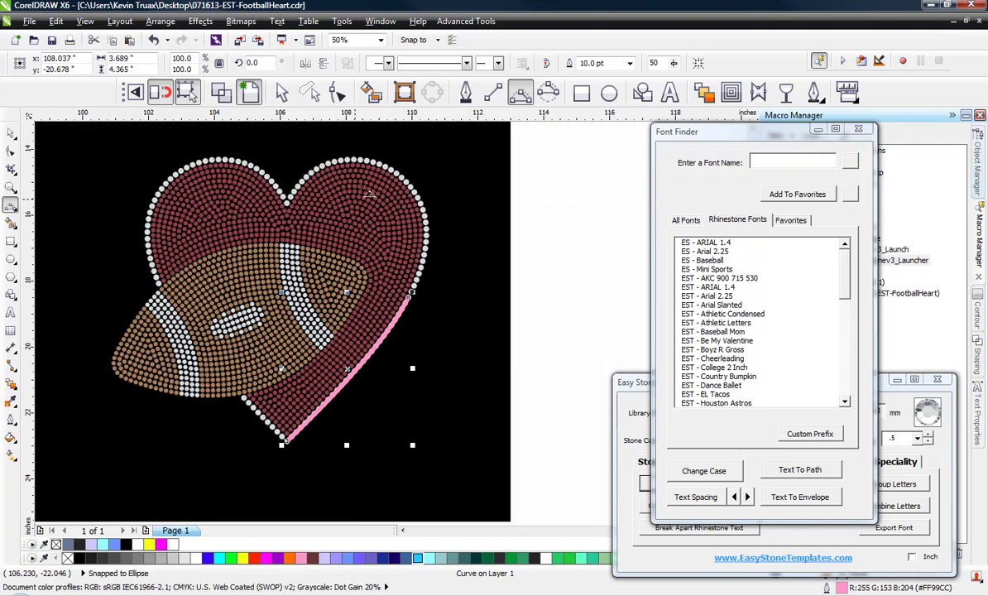
scroll(371, 178, up, 2)
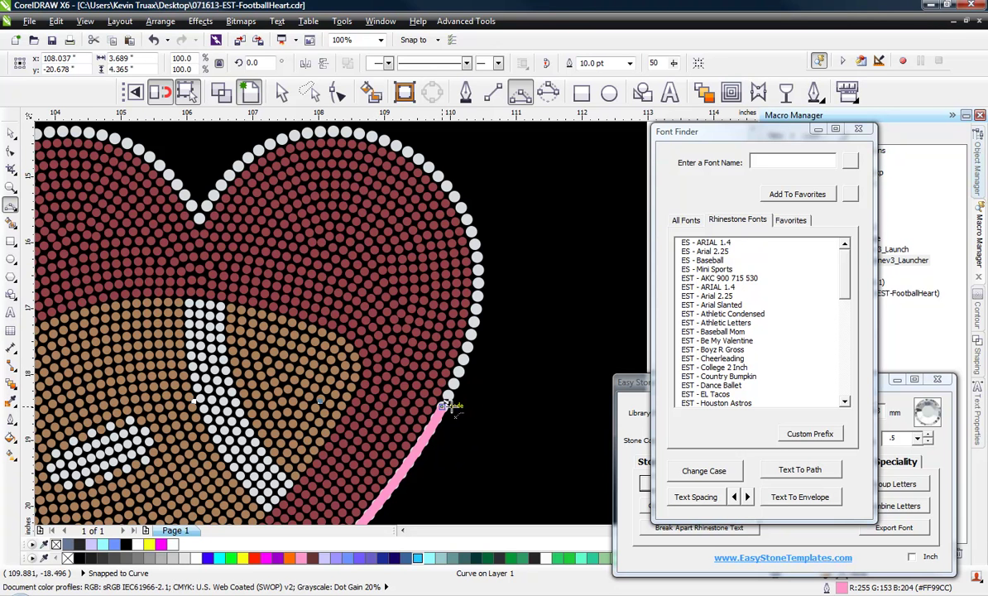
drag(444, 405, 455, 196)
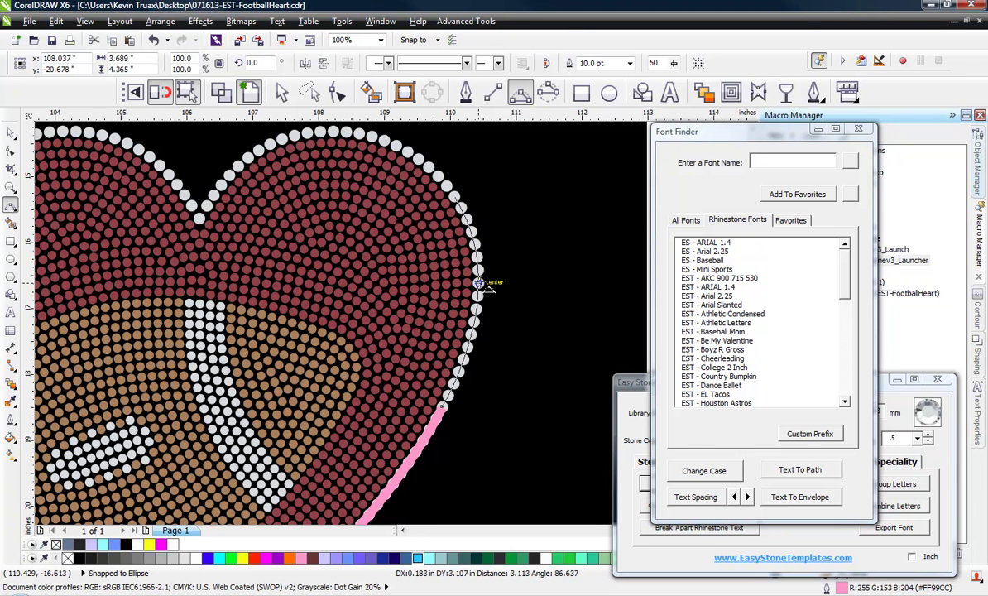
click(478, 282)
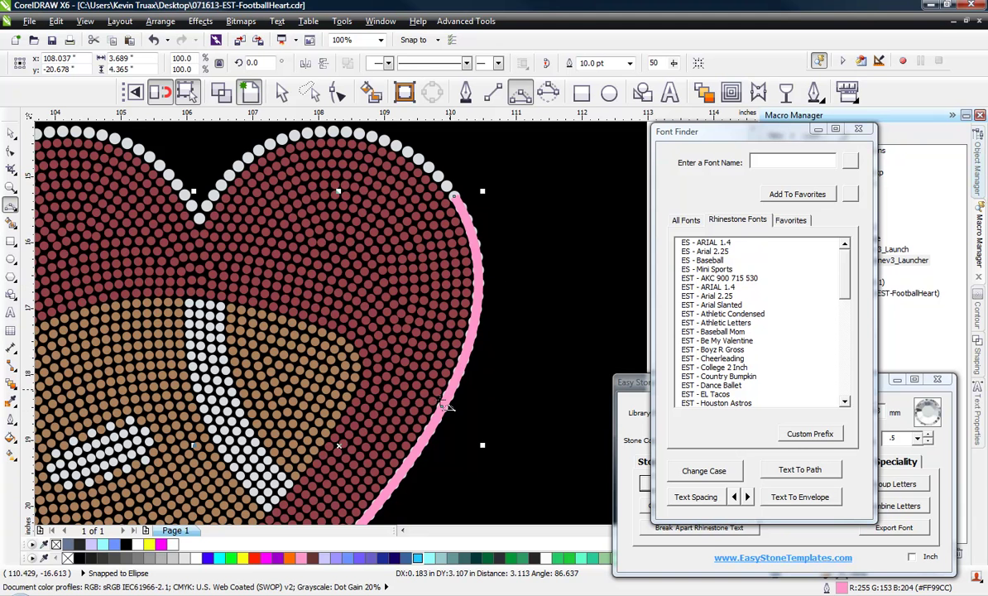
- Continue the traced outline over the top of the heart's right lobe with a 3-point curve spanning about 2.4 in
scroll(449, 283, down, 1)
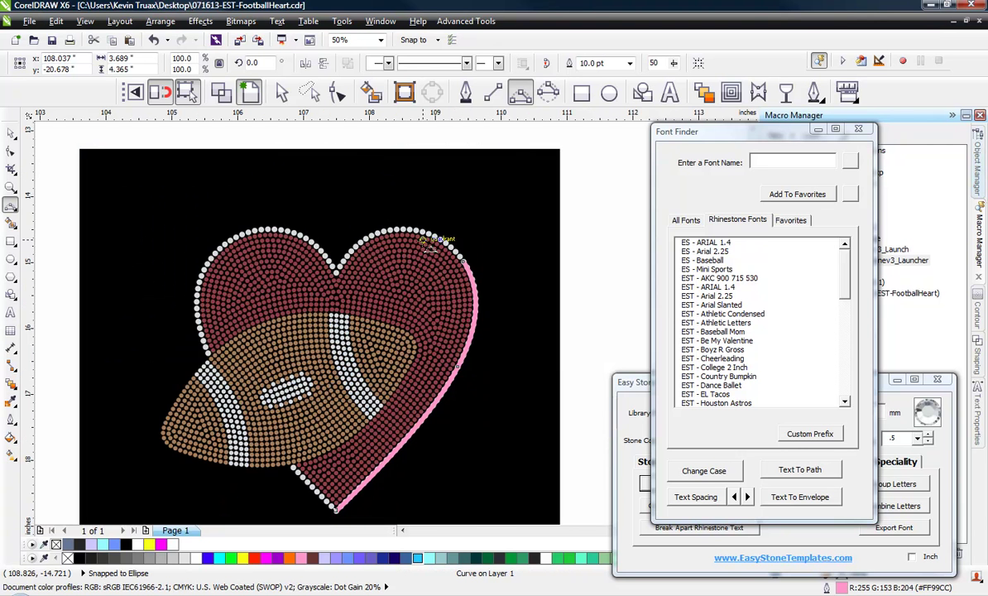
scroll(418, 236, up, 1)
click(504, 282)
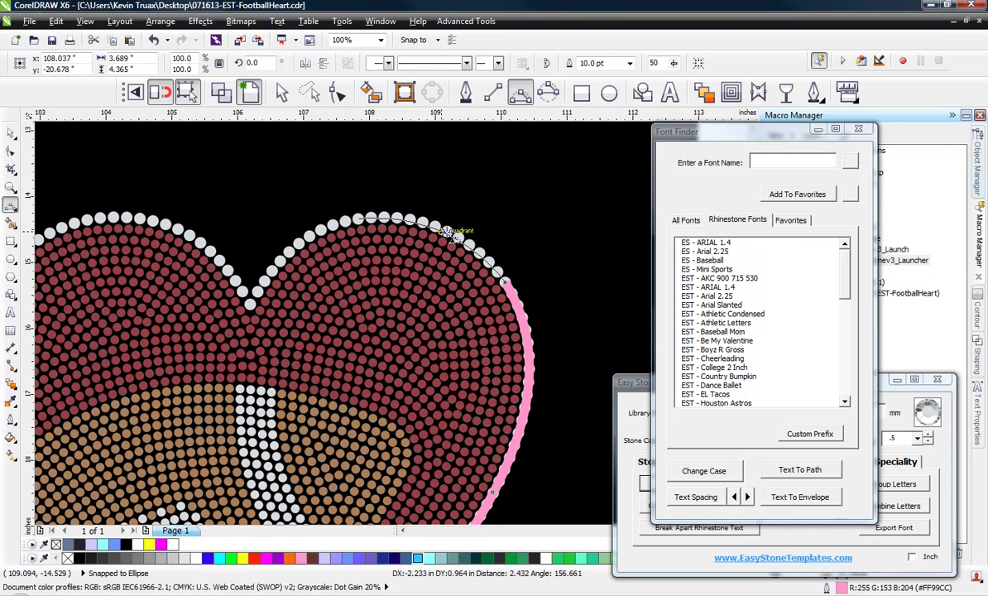
click(358, 218)
scroll(430, 201, down, 1)
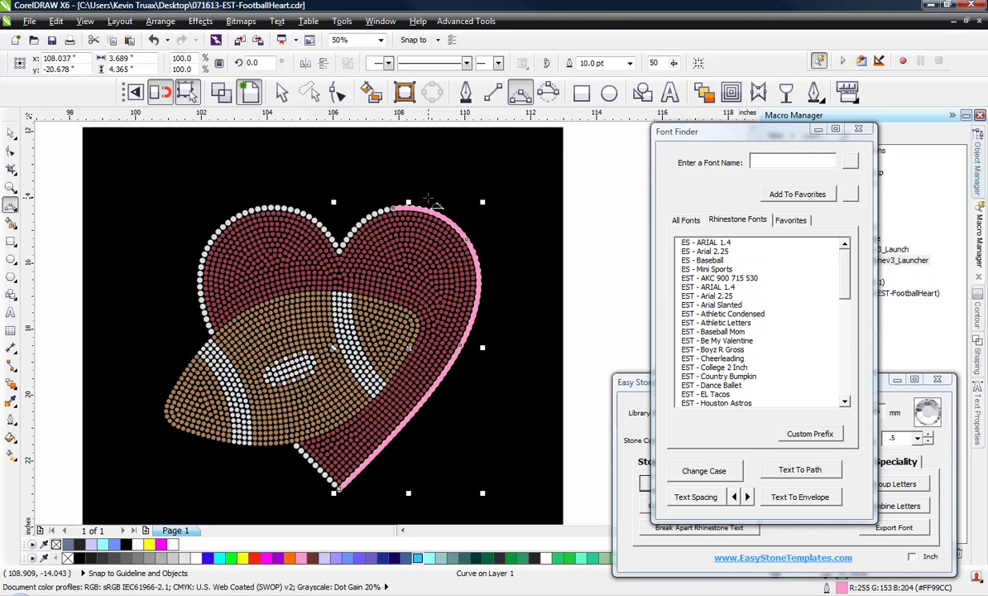
- Trace the heart's short lower-left edge from the bottom tip up to the football with a 3-point curve
scroll(296, 490, up, 2)
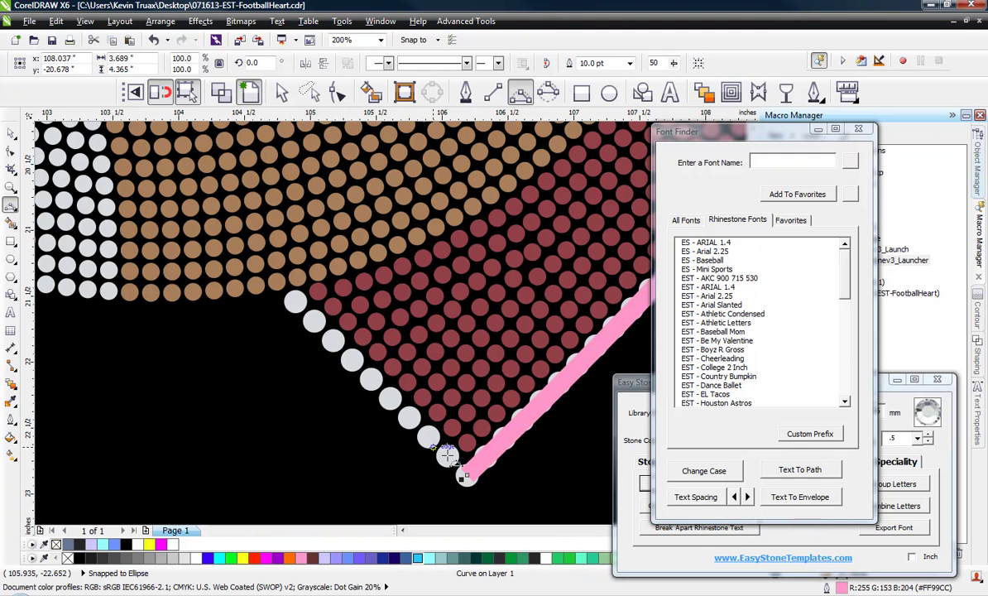
click(465, 476)
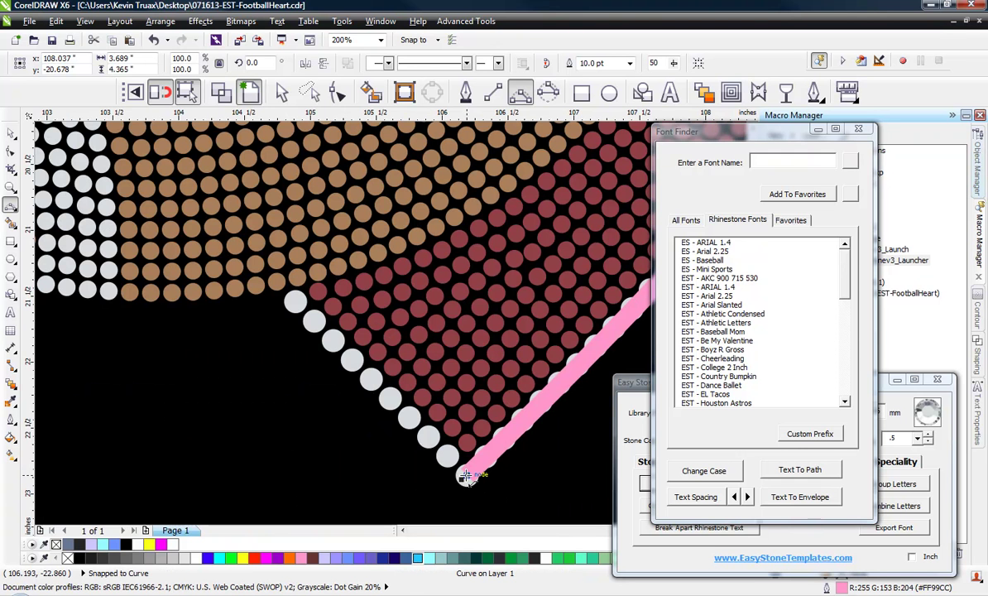
click(276, 283)
click(352, 359)
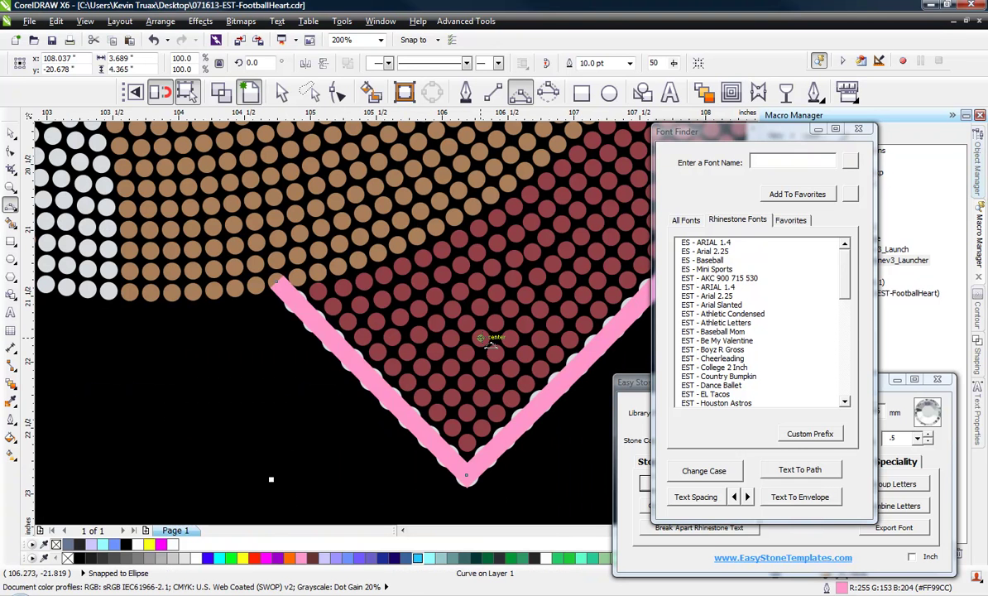
- Trace the football's bottom edge from the heart junction toward its left tip with a curve spanning about 3.5 in, and deselect it
scroll(482, 338, down, 1)
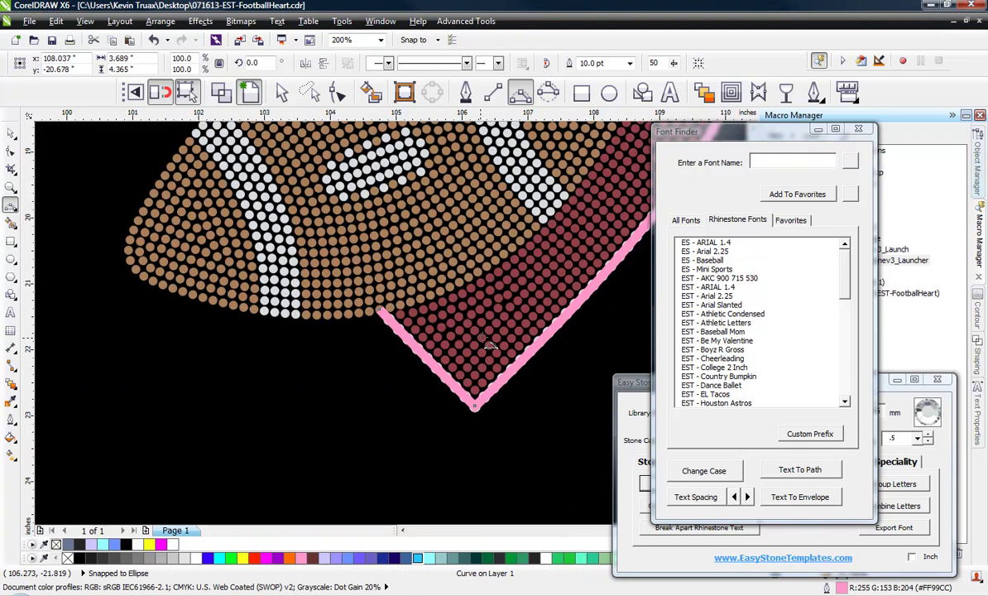
click(381, 311)
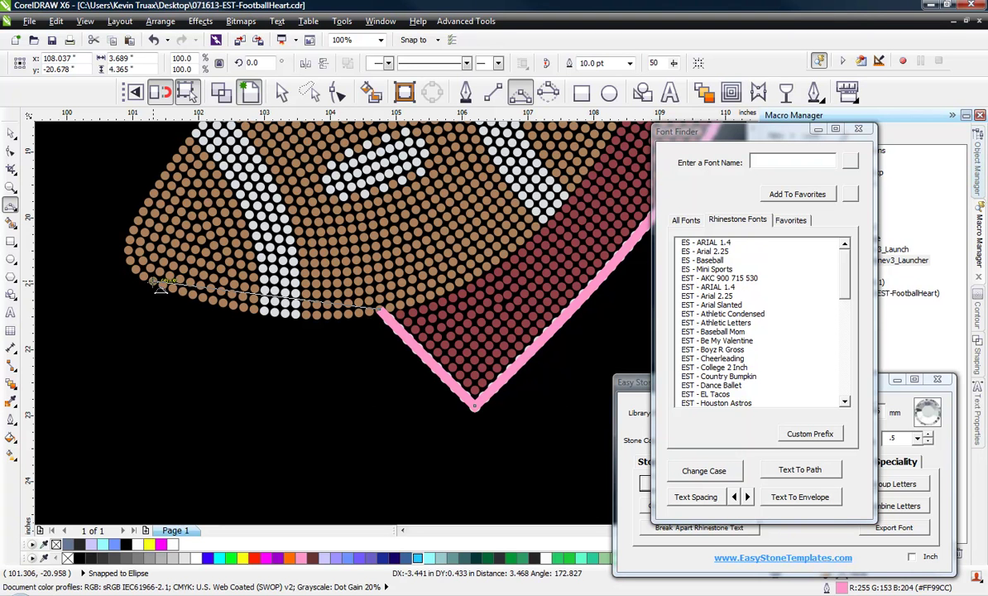
click(164, 282)
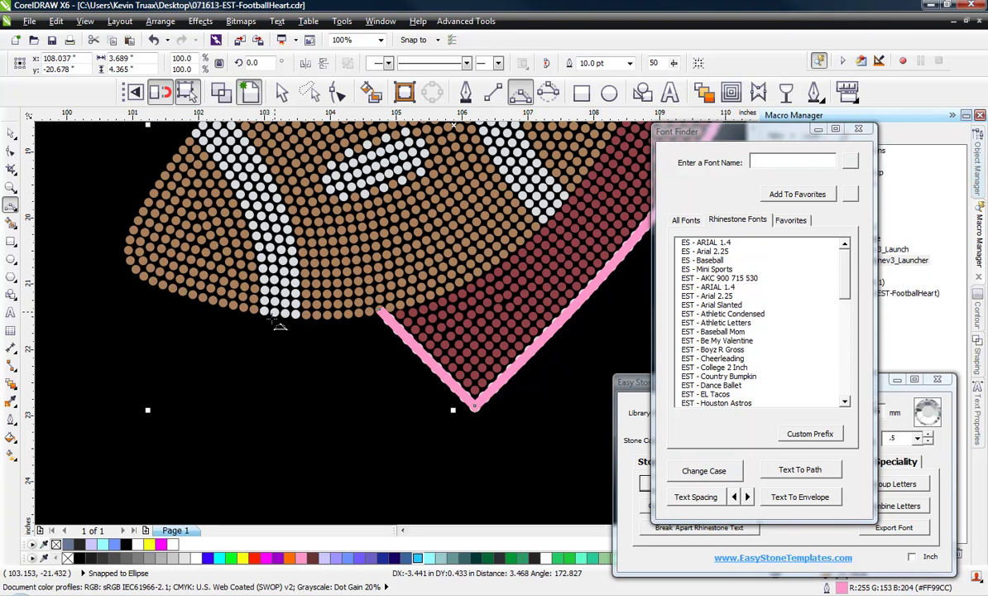
double_click(164, 296)
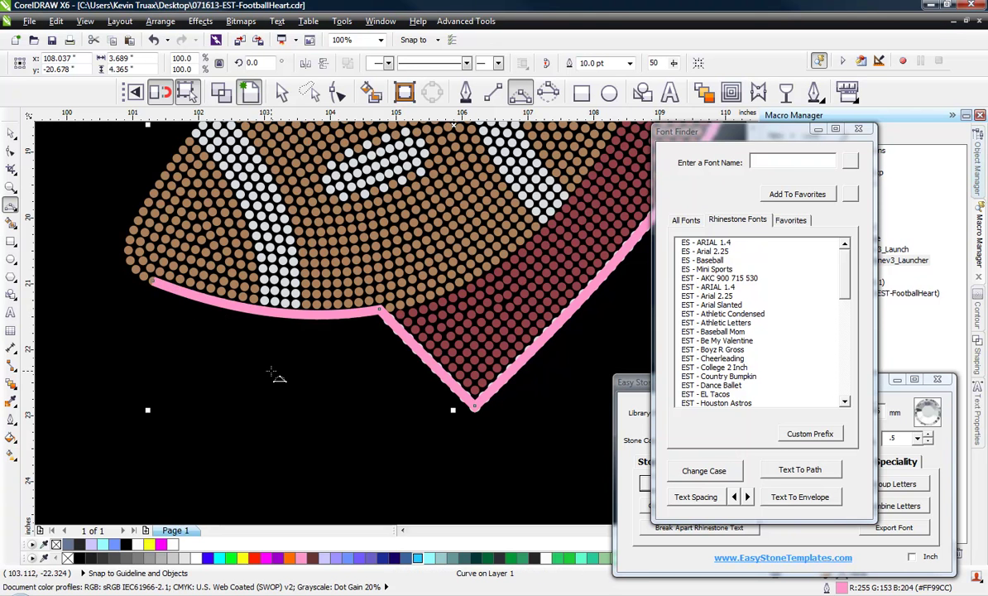
scroll(277, 377, down, 2)
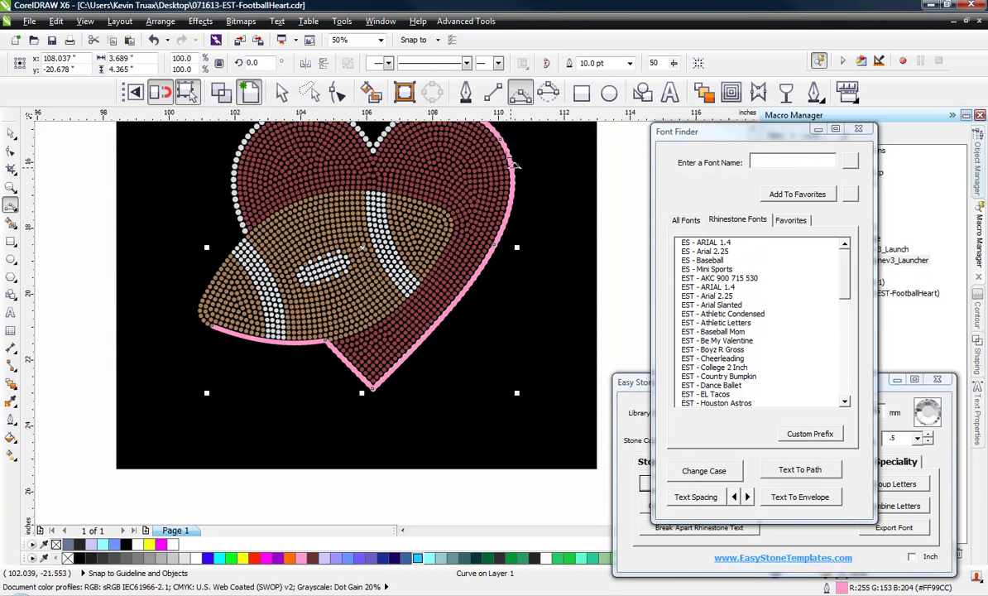
click(10, 134)
click(77, 183)
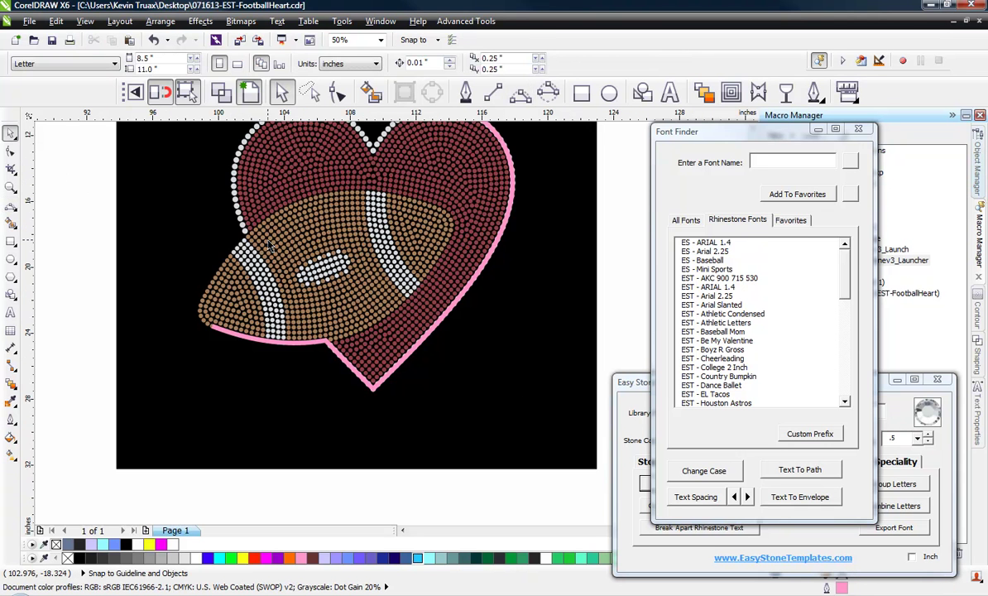
- Add the artistic text "HMS HIGHSCHOOL" below the heart design's black background
scroll(277, 242, down, 1)
key(F8)
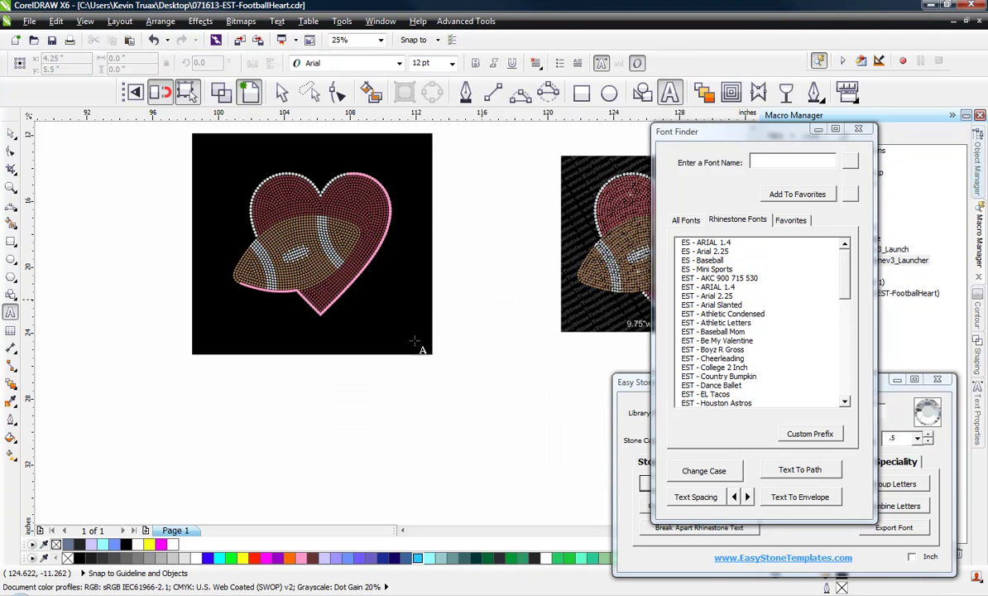
click(331, 417)
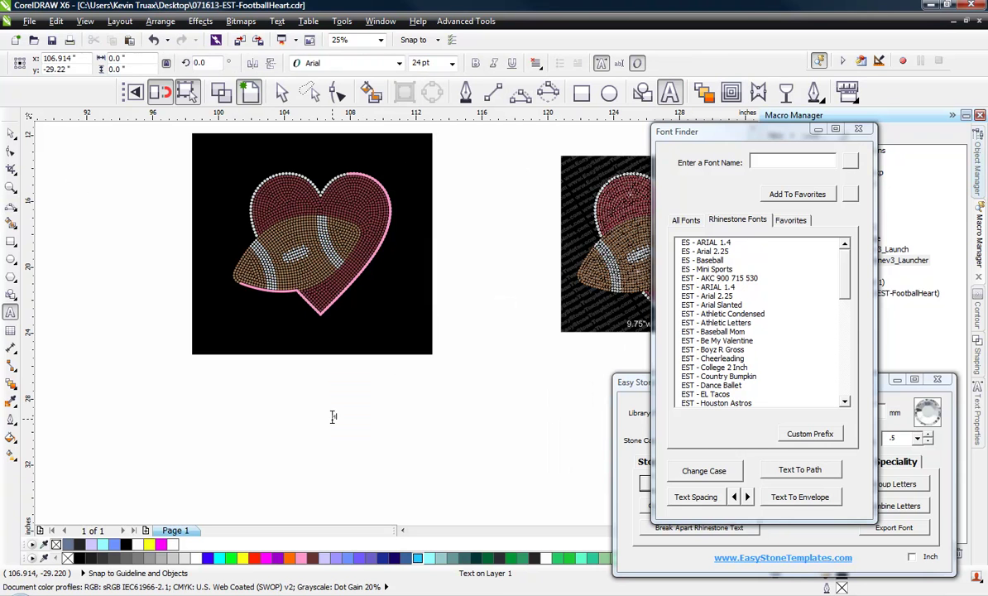
text(Go)
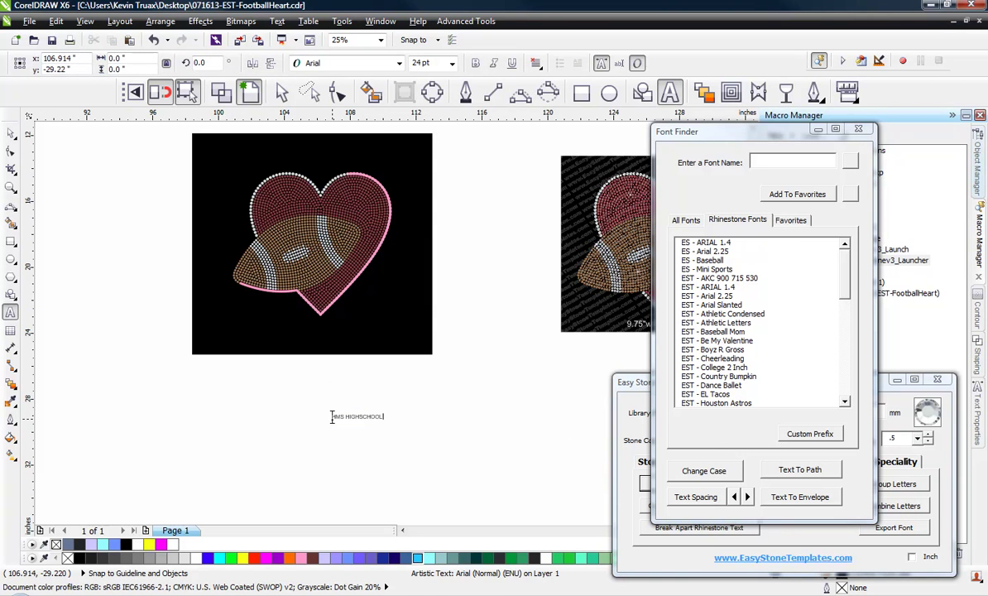
click(11, 132)
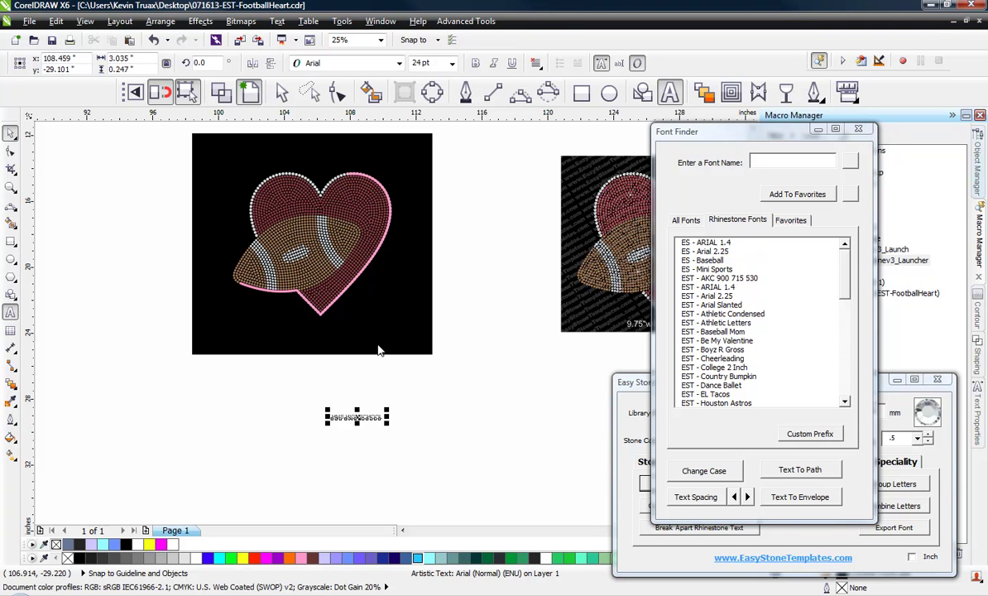
- Enlarge the text and insert a space between HIGH and SCHOOL, giving a width of about 15.4 in
drag(385, 409, 586, 395)
double_click(478, 410)
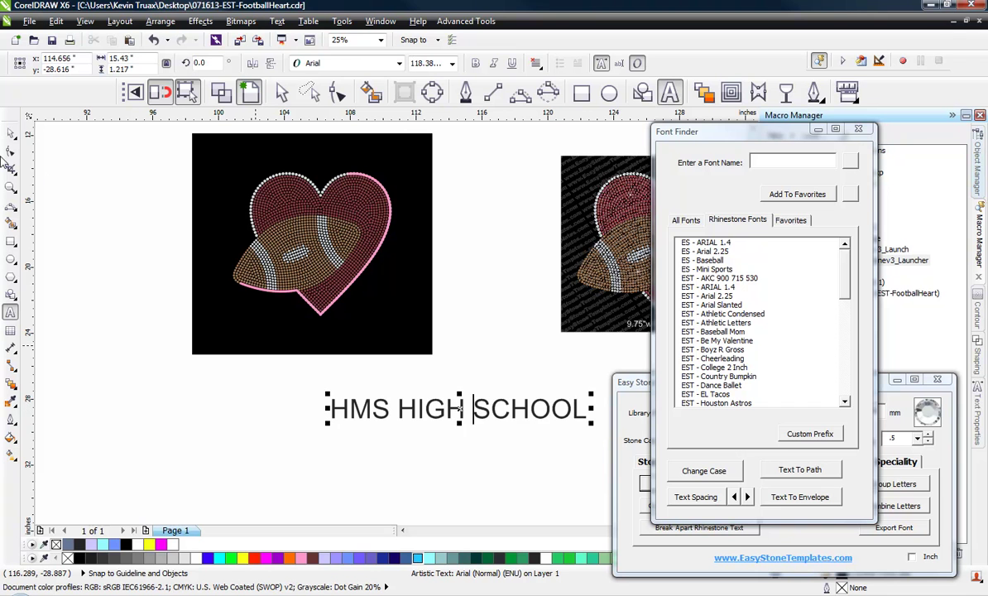
click(11, 133)
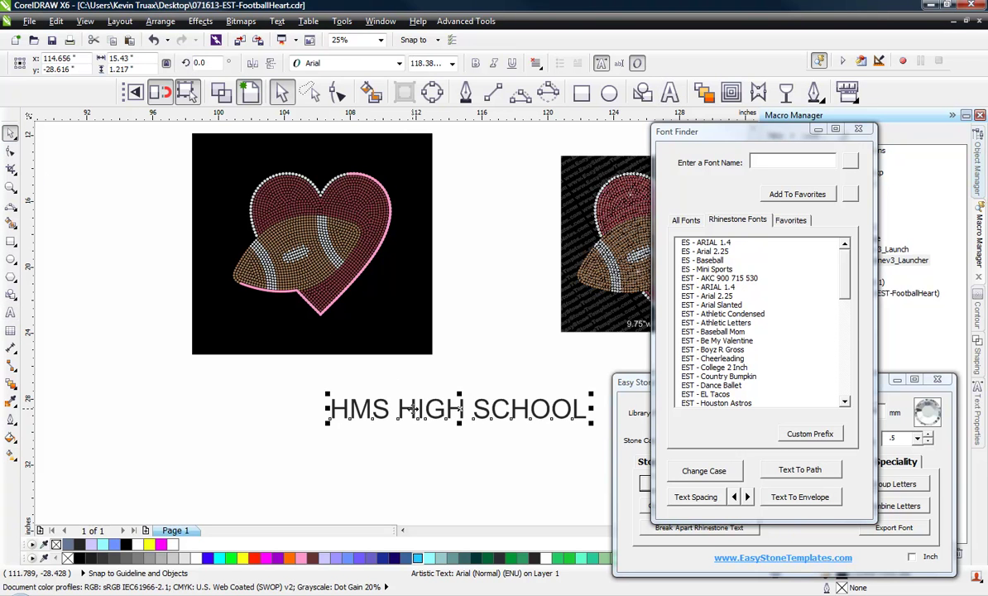
- Enlarge the HMS HIGH SCHOOL text to about 20.6 in wide and move it left beneath the heart design
drag(407, 411, 274, 411)
drag(460, 425, 546, 478)
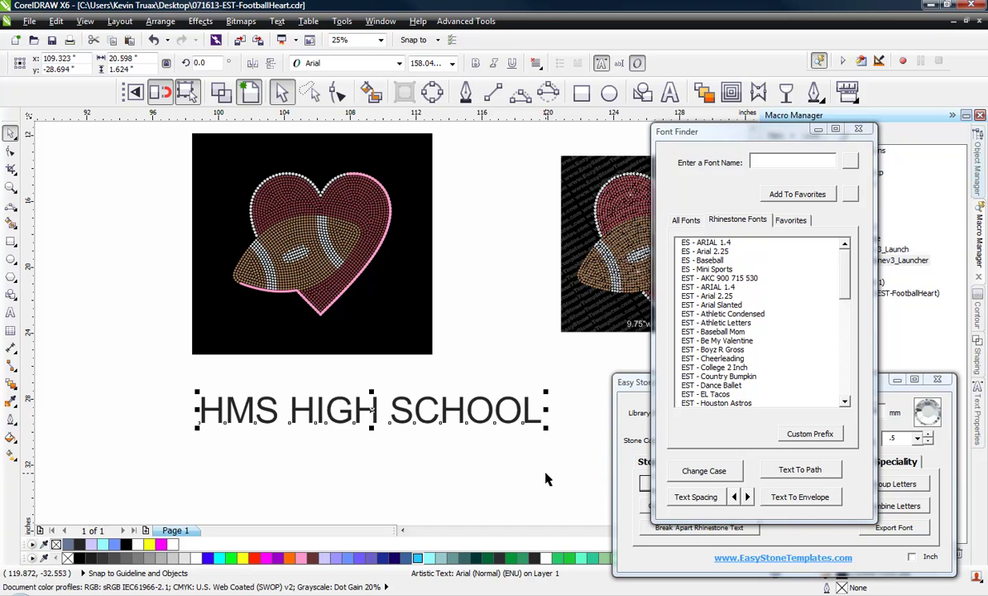
drag(718, 137, 716, 141)
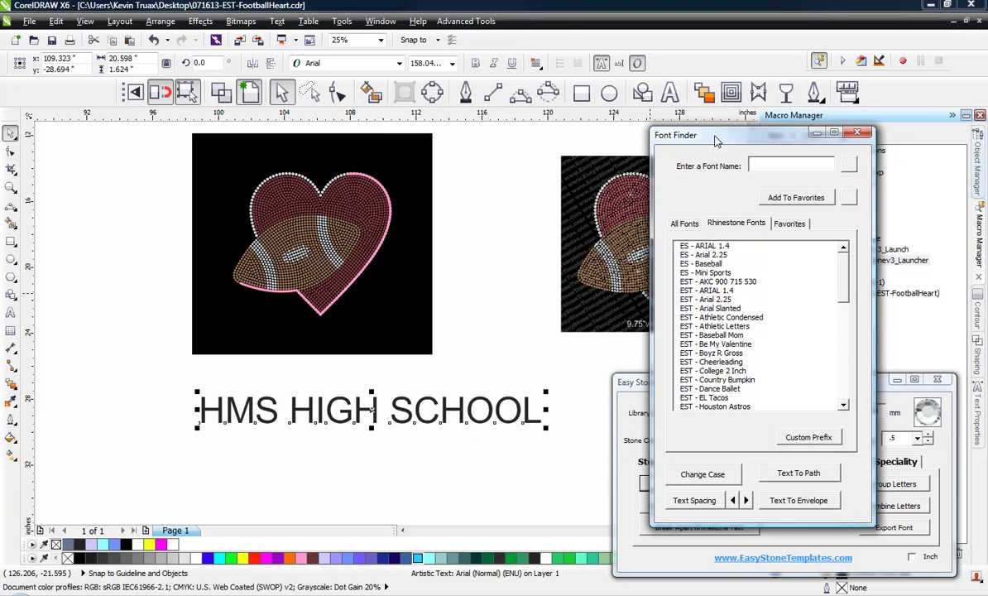
mouse_move(843, 266)
mouse_down()
mouse_move(857, 357)
mouse_move(856, 265)
mouse_up()
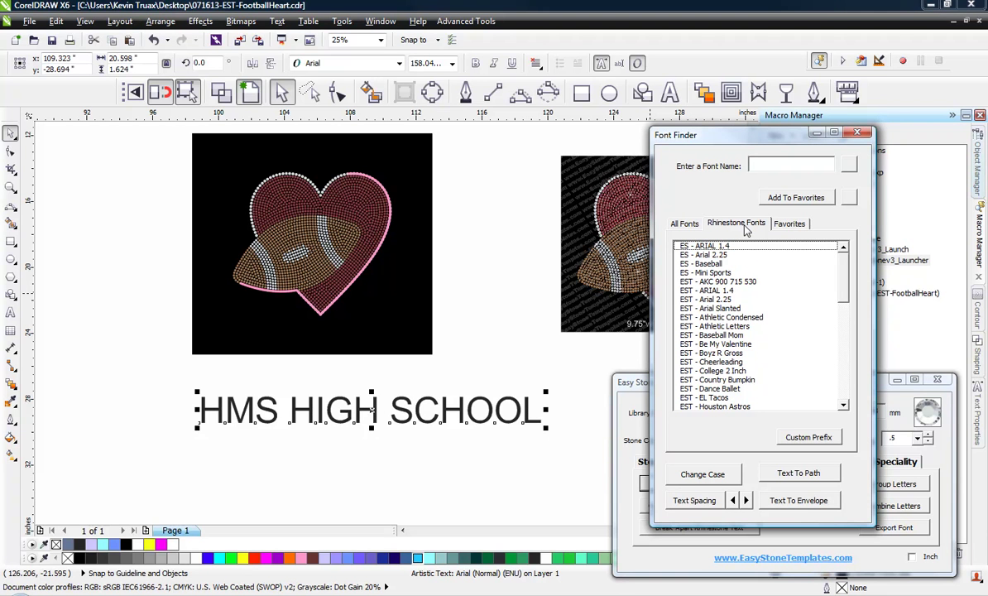
drag(418, 423, 385, 432)
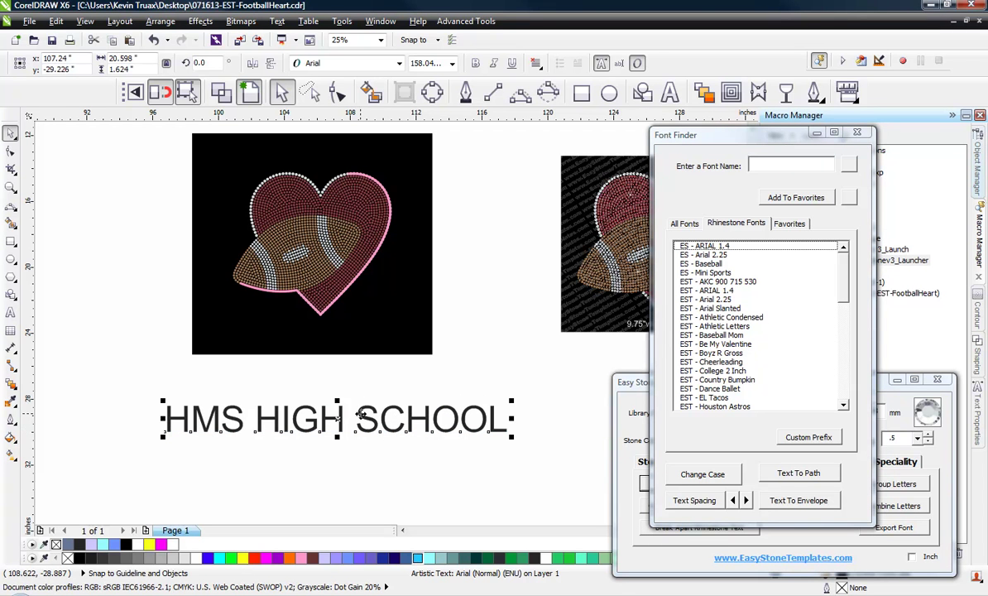
- Apply the rhinestone font EST - AKC 900 715 530 to the text and enlarge it to about 21.3 in wide
click(706, 282)
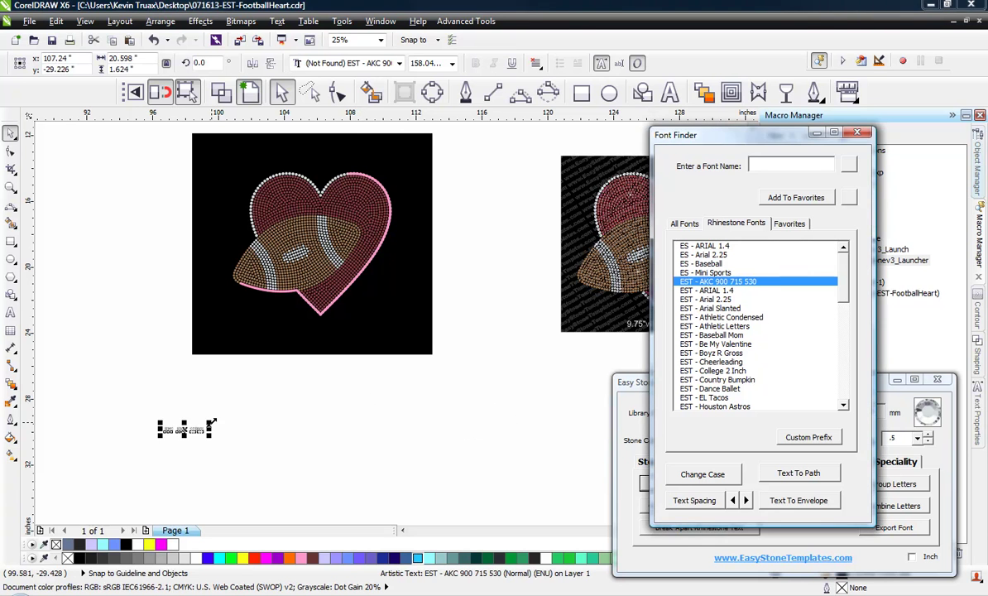
drag(376, 399, 523, 348)
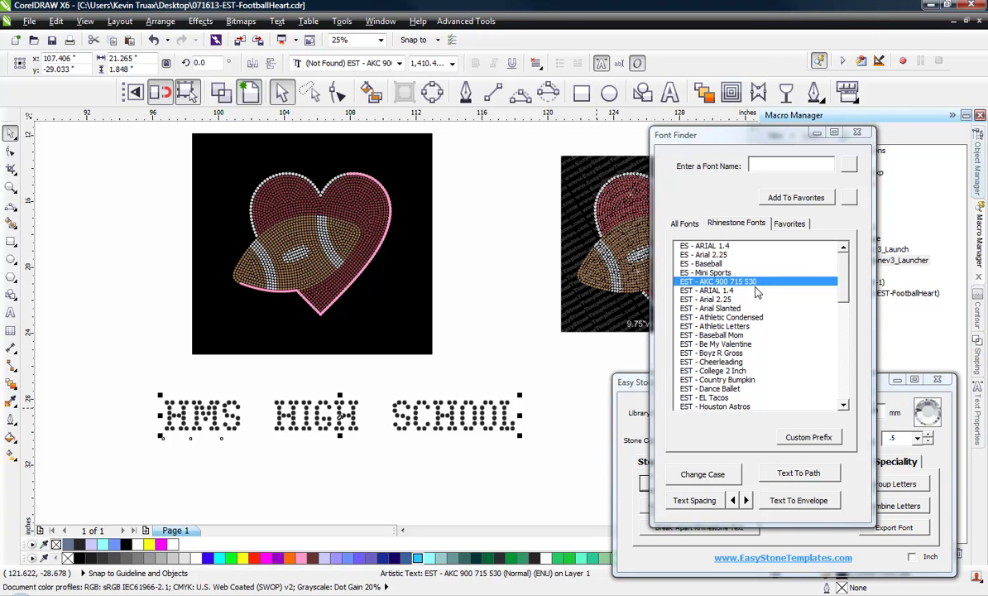
- Set the HMS HIGH SCHOOL text size to 530 pt and move the text up and right beneath the heart design
click(439, 67)
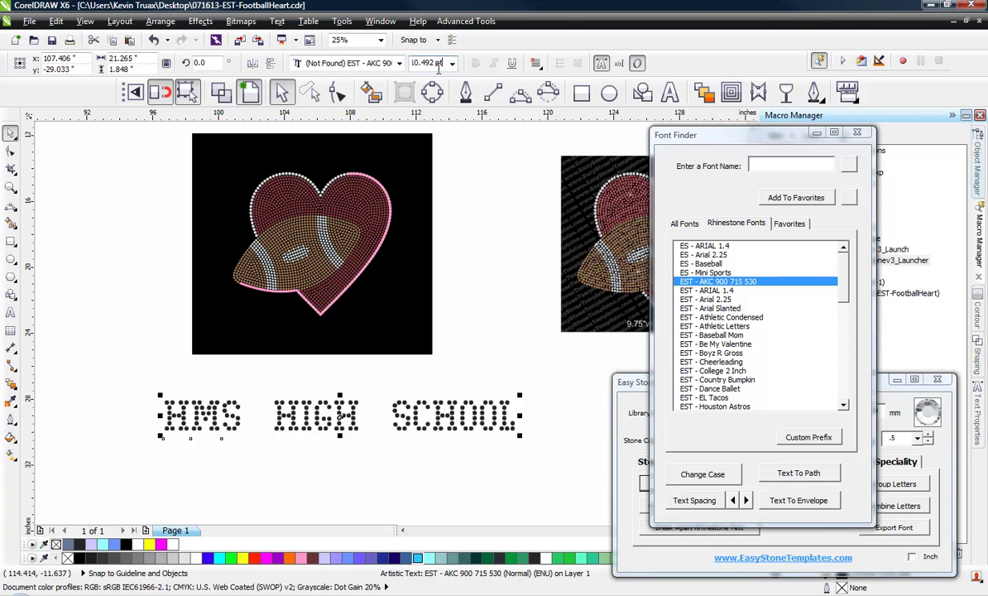
drag(442, 66, 399, 79)
text(530)
key(Return)
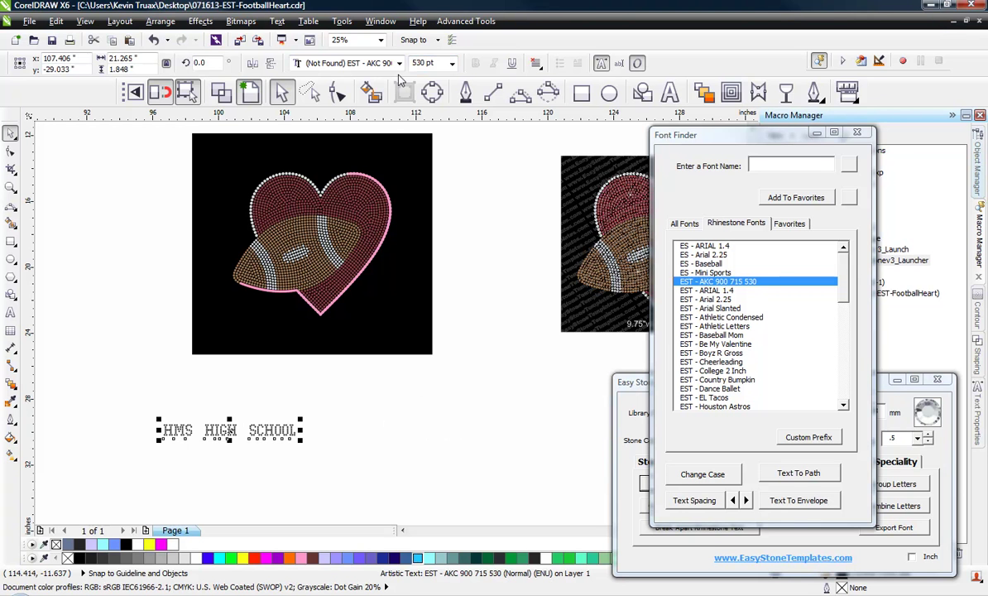
click(179, 449)
click(164, 432)
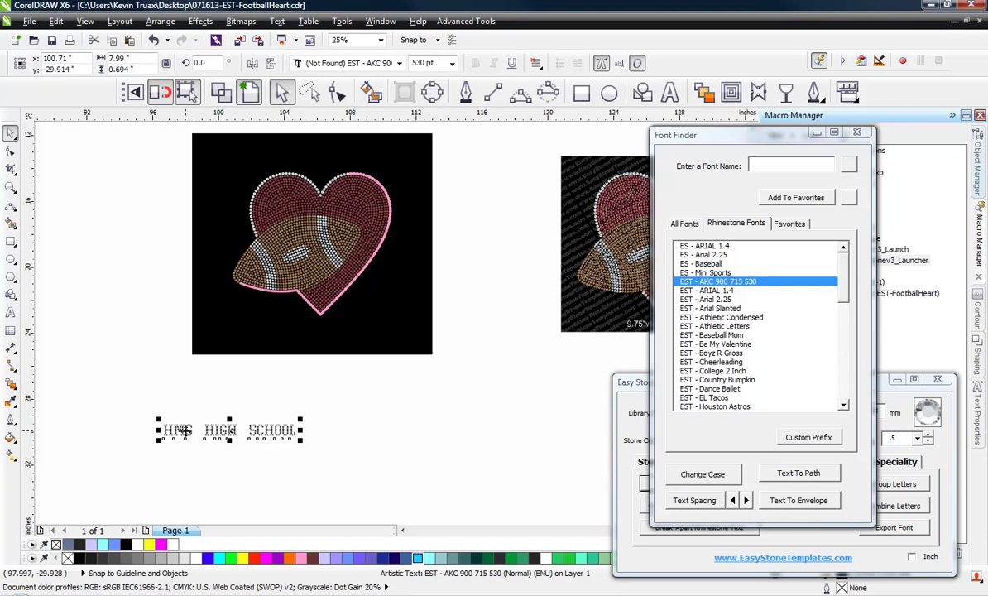
drag(205, 416, 259, 391)
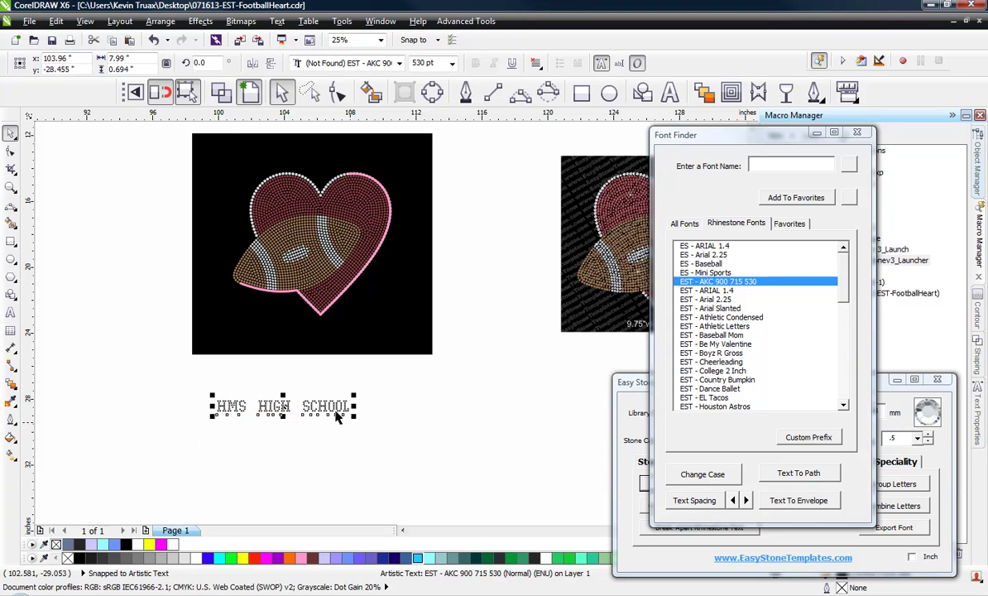
click(288, 430)
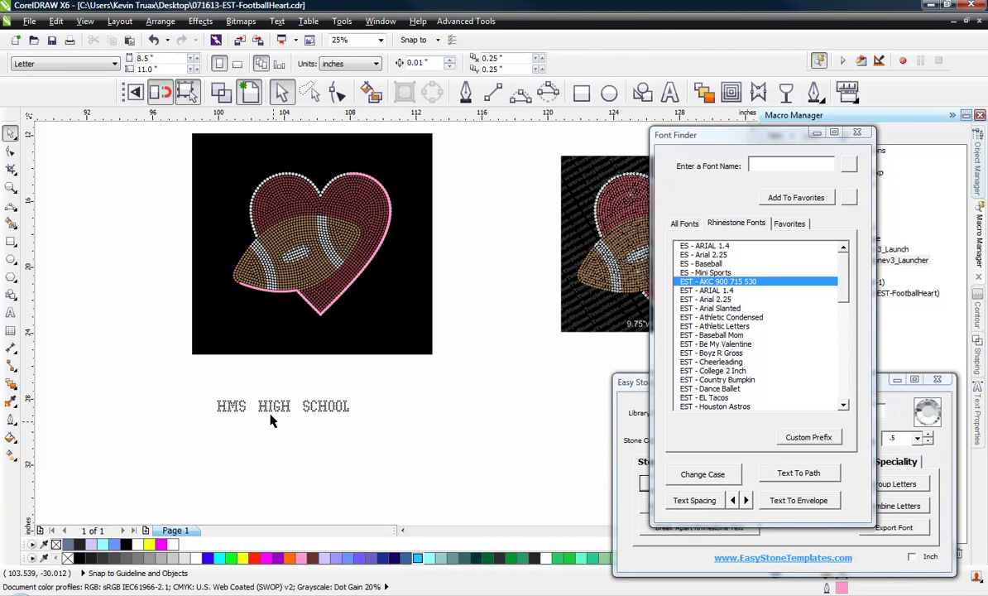
- Activate Easy Stone's Text Spacing for the HMS HIGH SCHOOL text
click(267, 409)
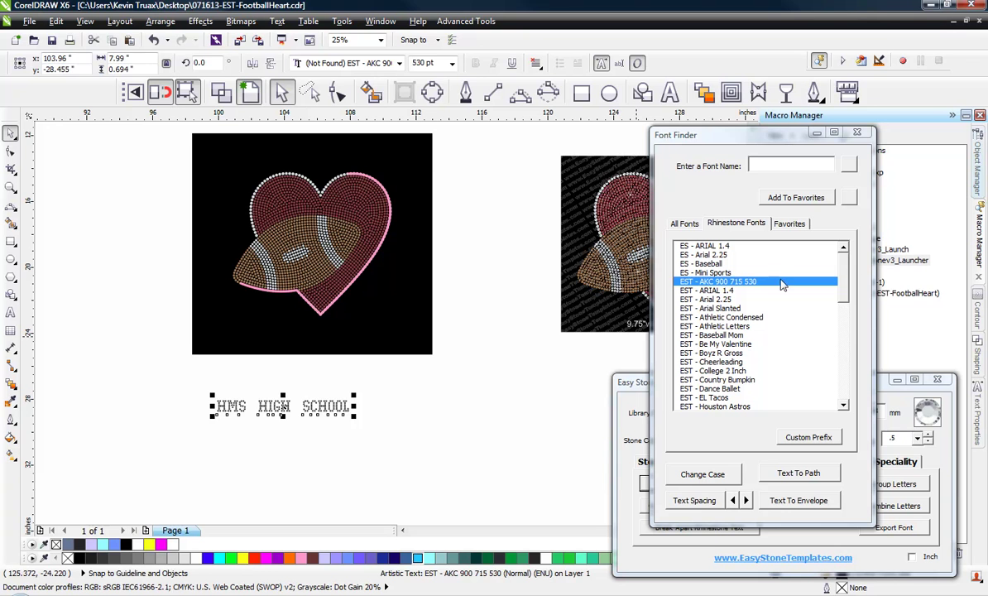
click(462, 401)
scroll(265, 408, up, 1)
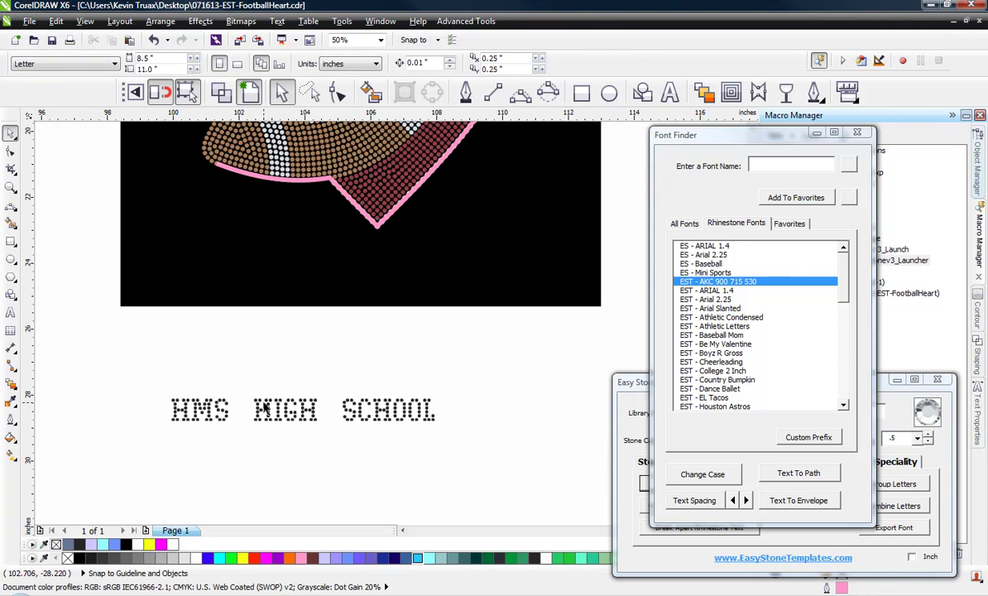
scroll(253, 435, up, 1)
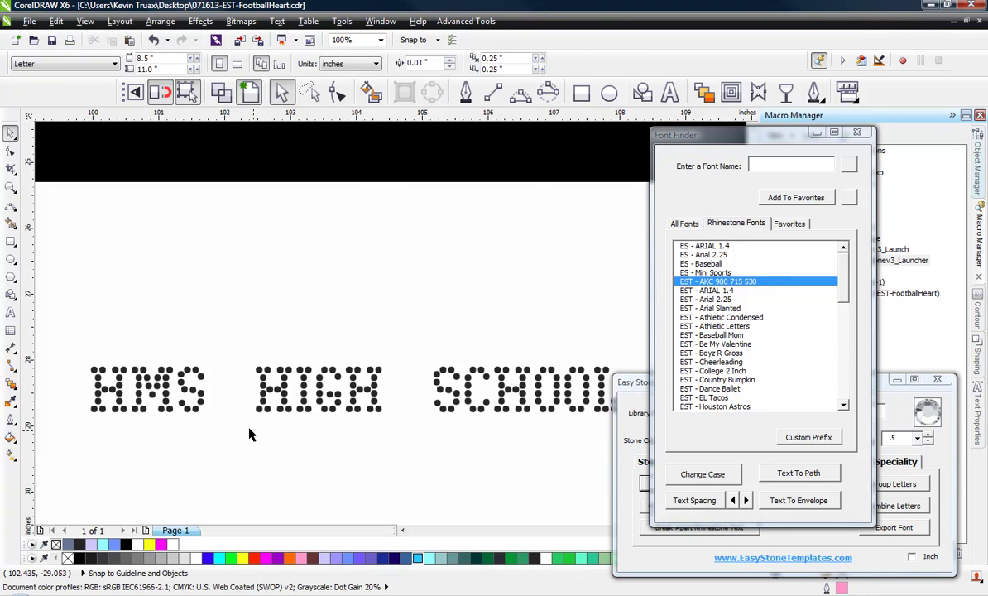
scroll(187, 326, down, 1)
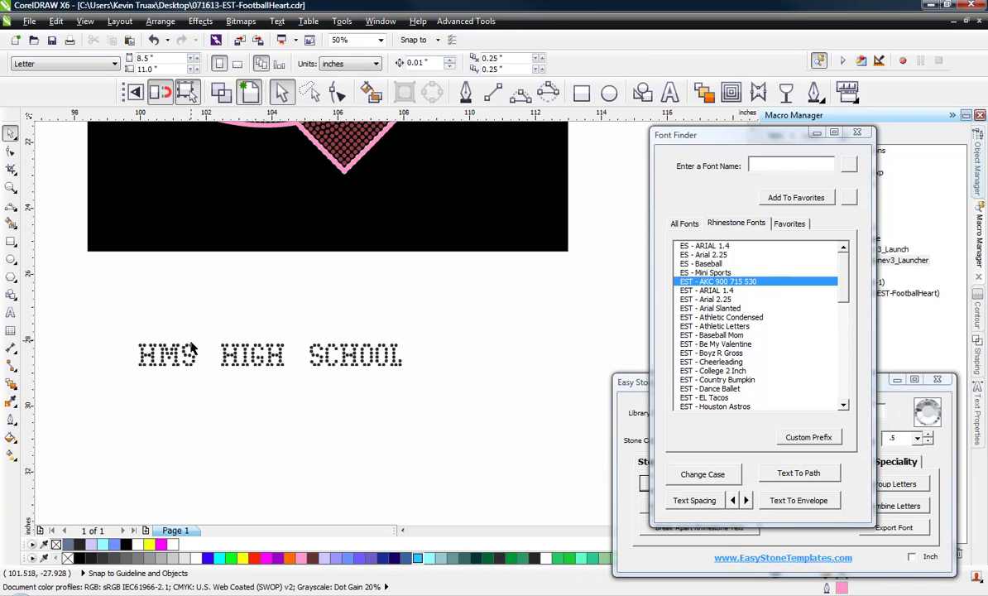
click(279, 360)
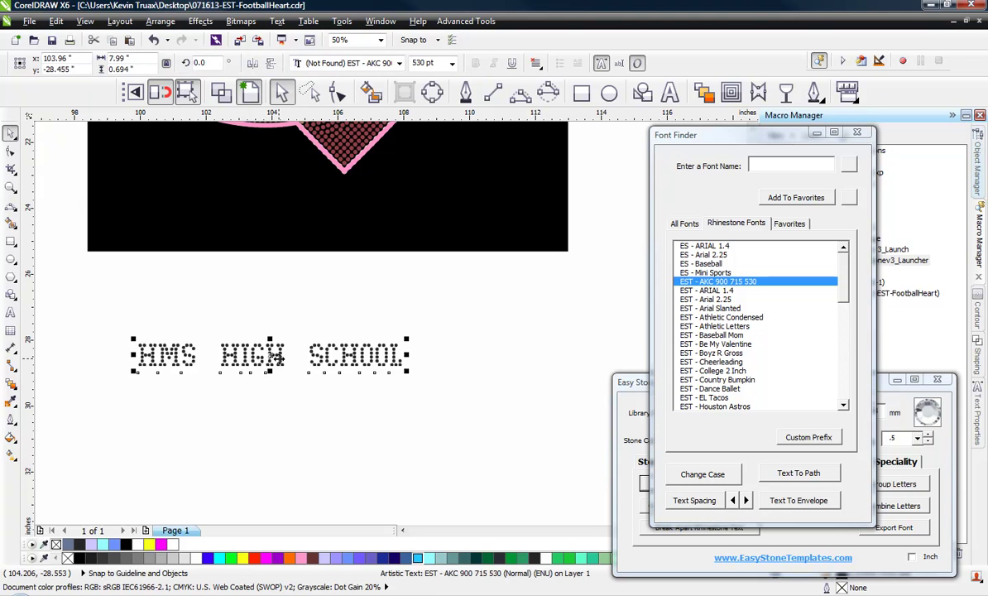
click(695, 501)
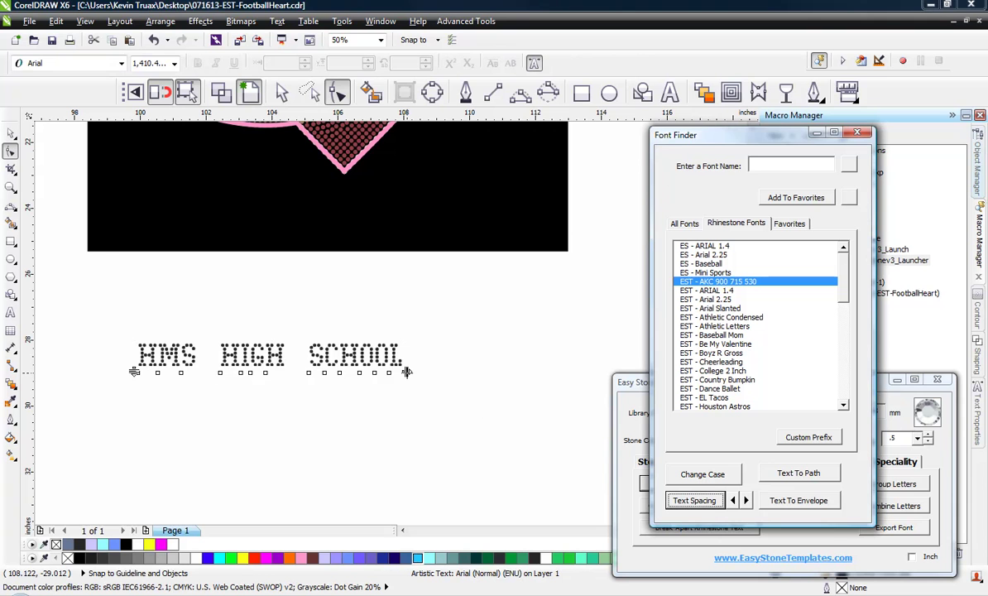
- Try wider and tighter letter spacing on the HMS HIGH SCHOOL text, undoing each change
drag(406, 371, 568, 382)
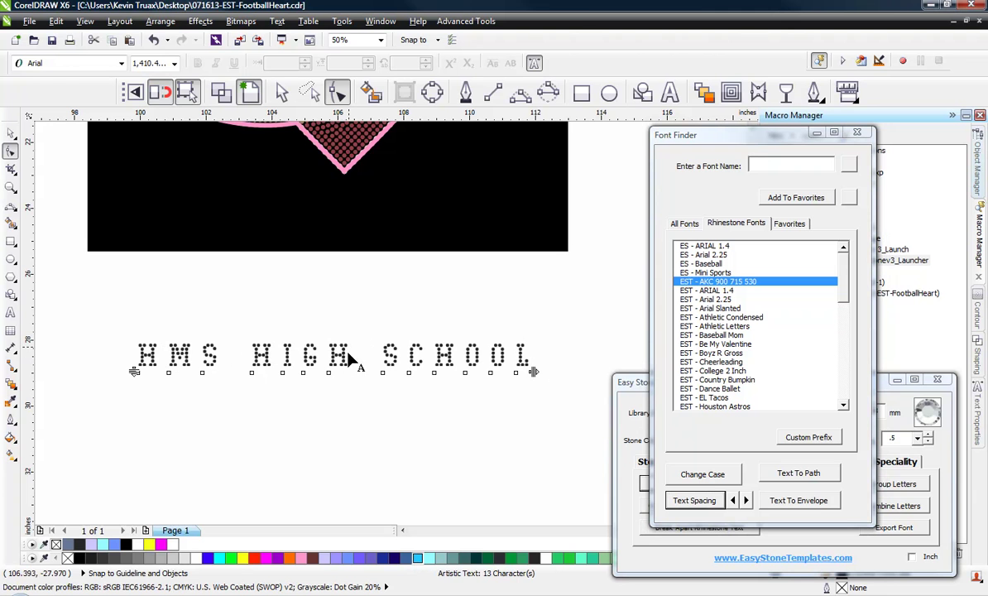
key(ctrl+z)
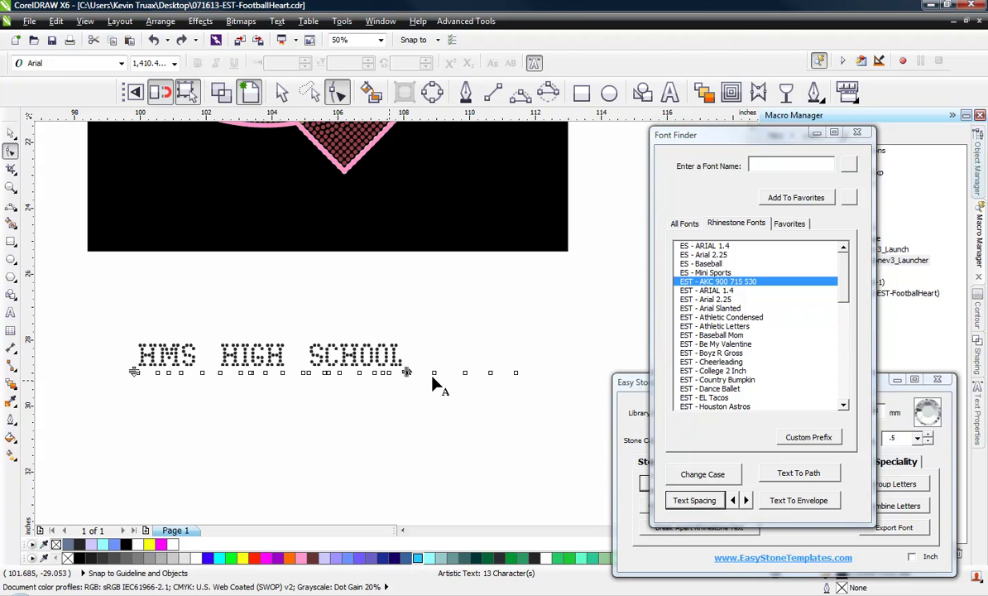
drag(406, 372, 300, 393)
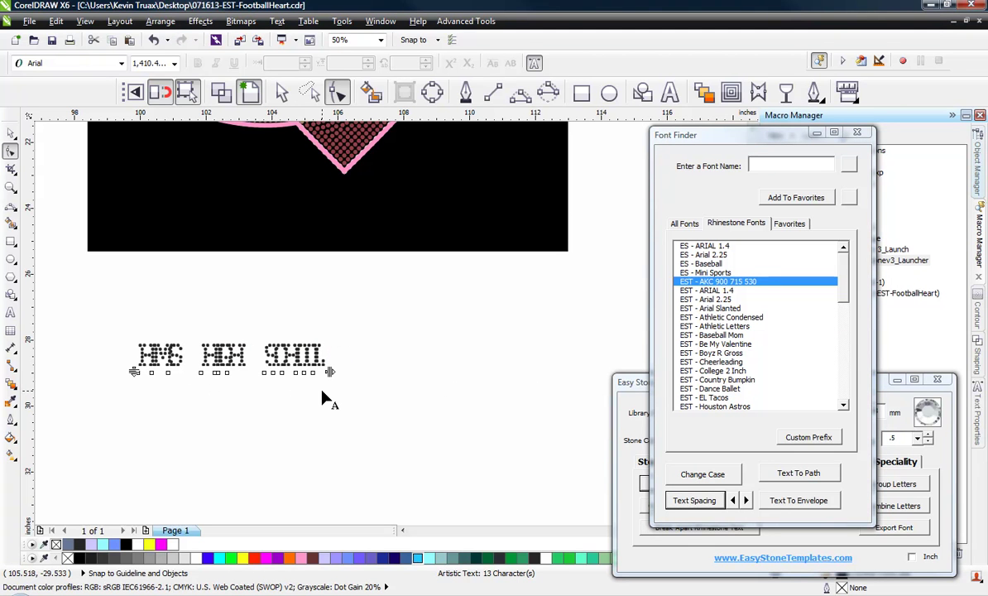
key(ctrl+z)
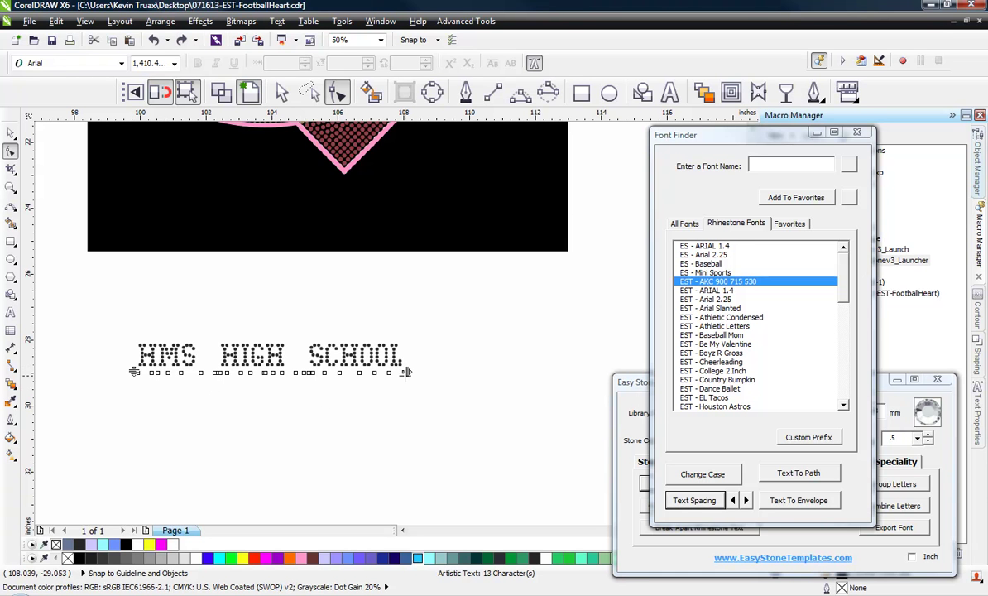
- Tighten only the spacing between the words of HMS HIGH SCHOOL, giving a text width of about 7.1 in
drag(406, 371, 373, 411)
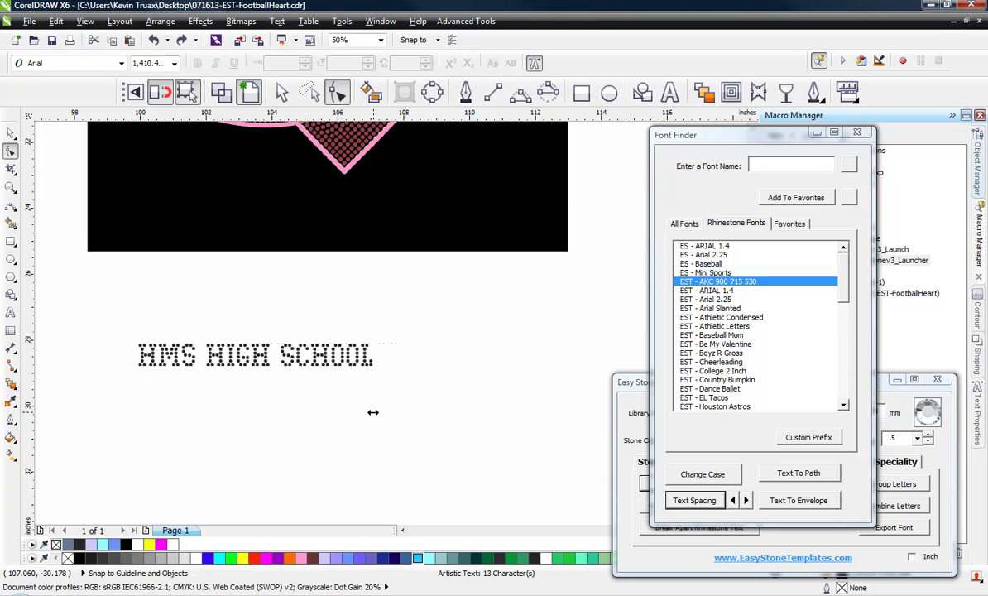
click(11, 133)
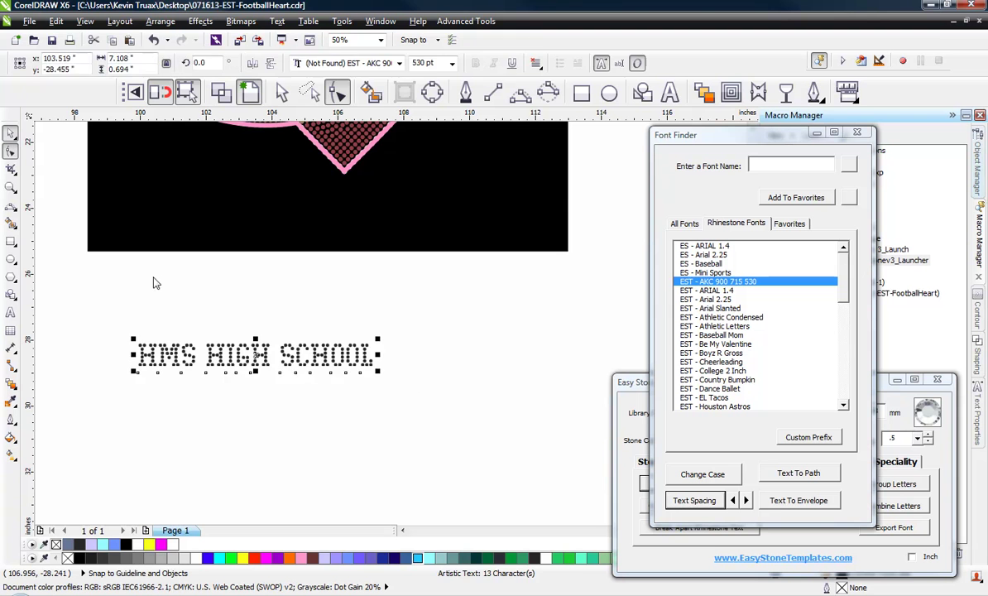
click(351, 440)
scroll(351, 440, down, 1)
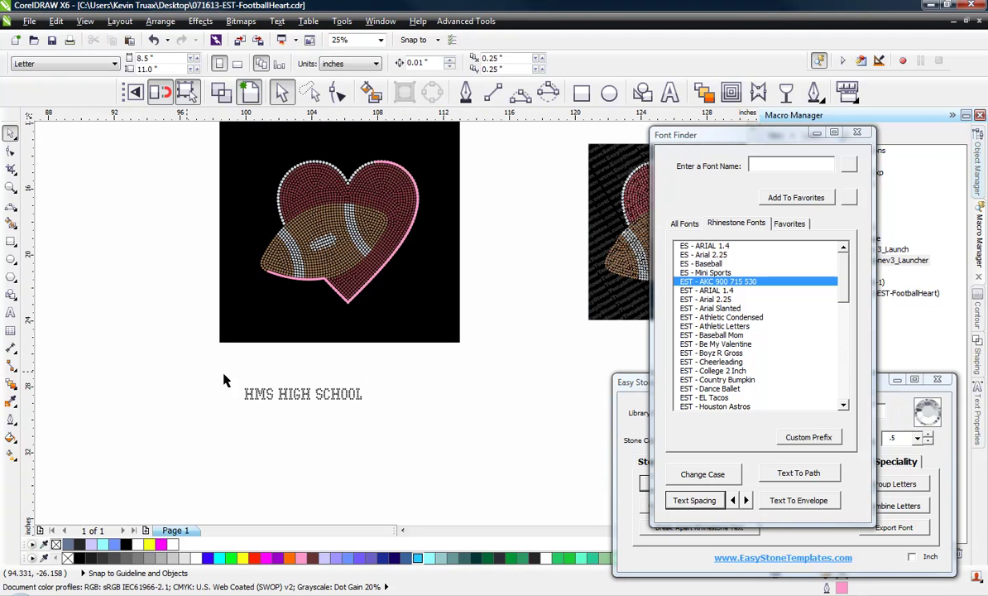
- Color the HMS HIGH SCHOOL text light blue and fit it to the pink path along the heart's right side
click(282, 392)
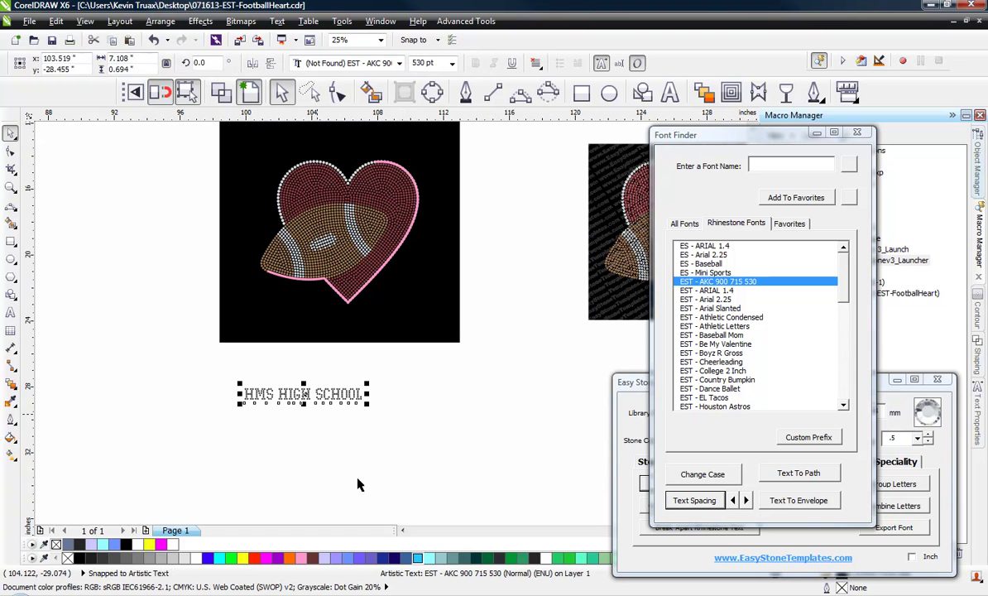
click(333, 406)
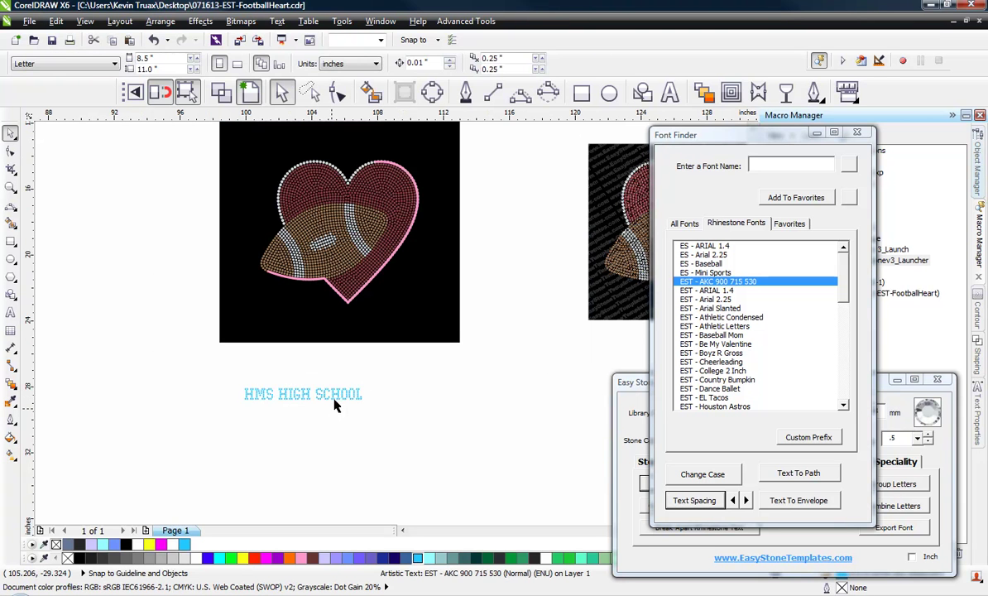
click(334, 400)
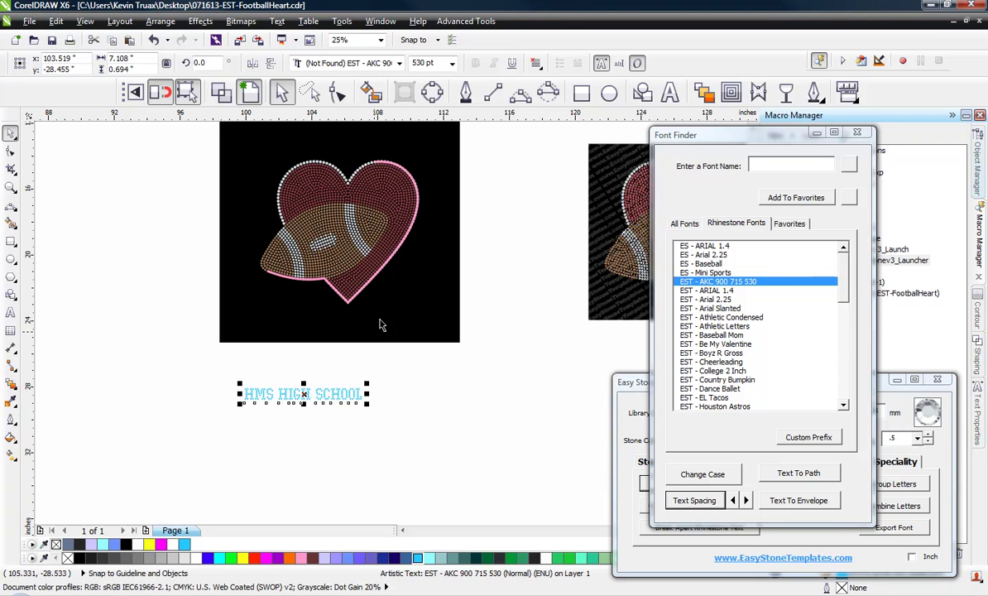
shift+click(386, 263)
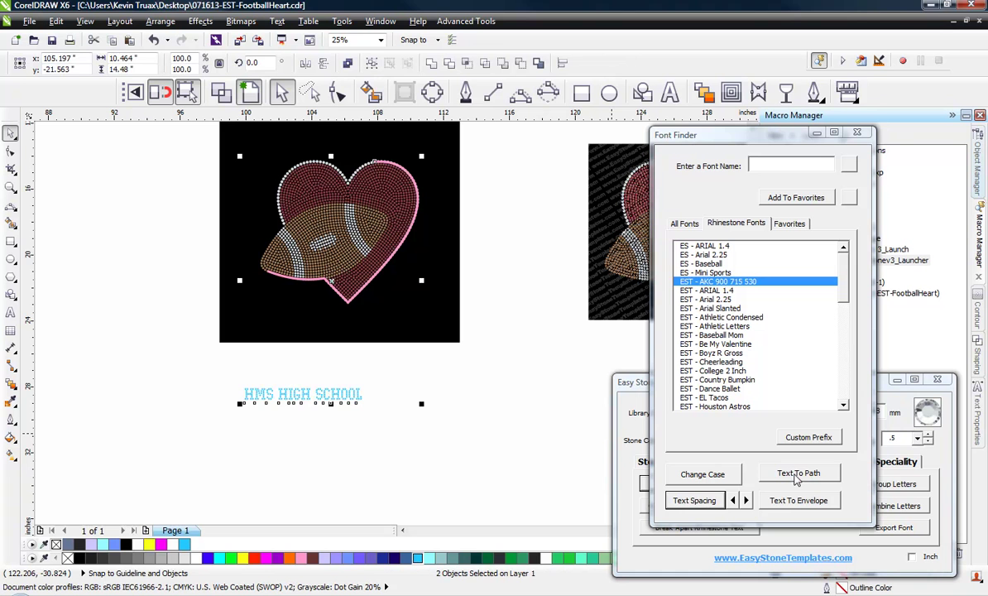
click(796, 475)
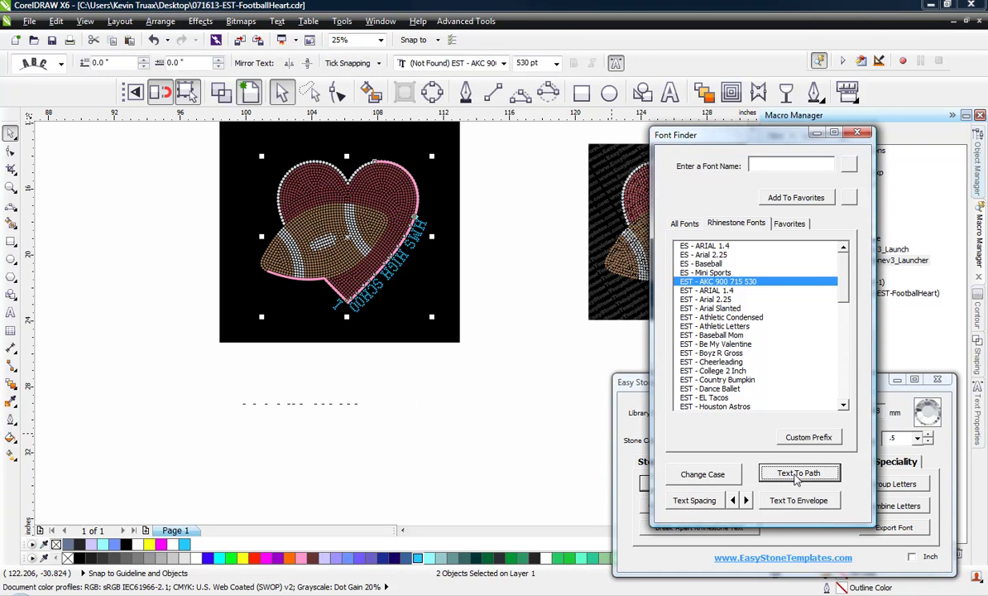
- Mirror the path text horizontally and vertically so it reads upward along the heart's lower-right edge
click(366, 236)
scroll(365, 281, up, 1)
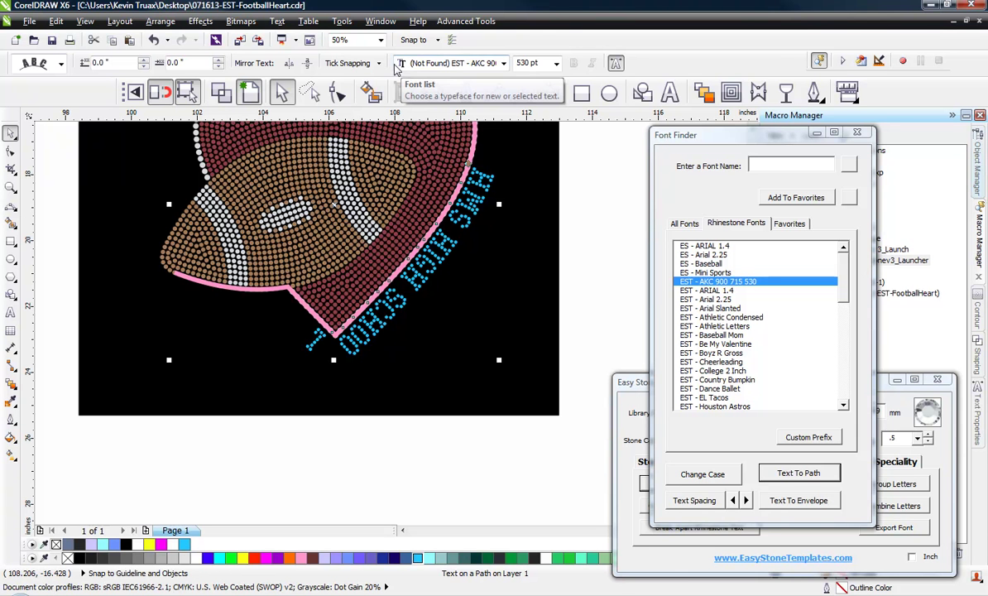
click(289, 64)
click(307, 64)
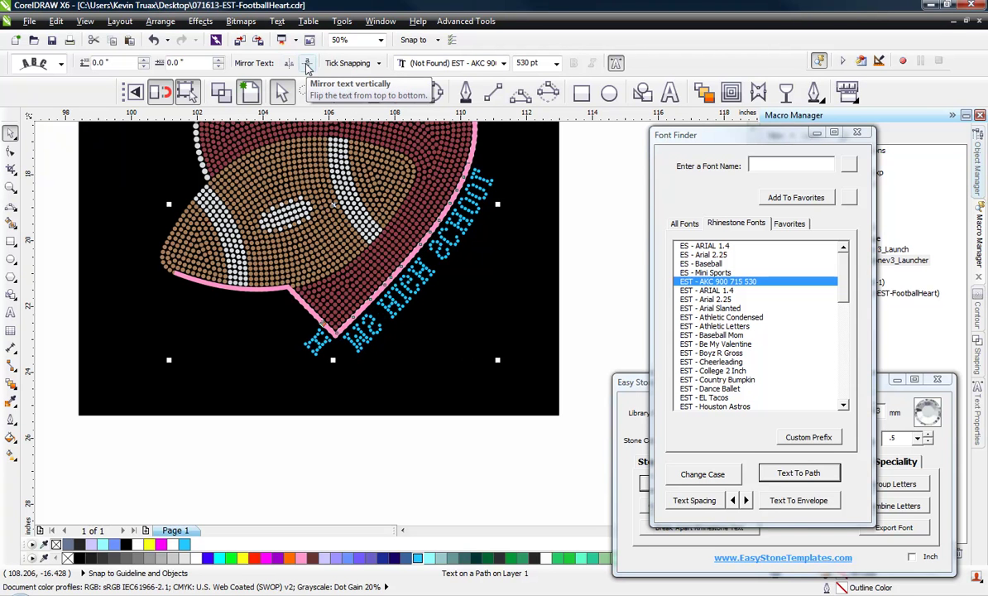
click(307, 65)
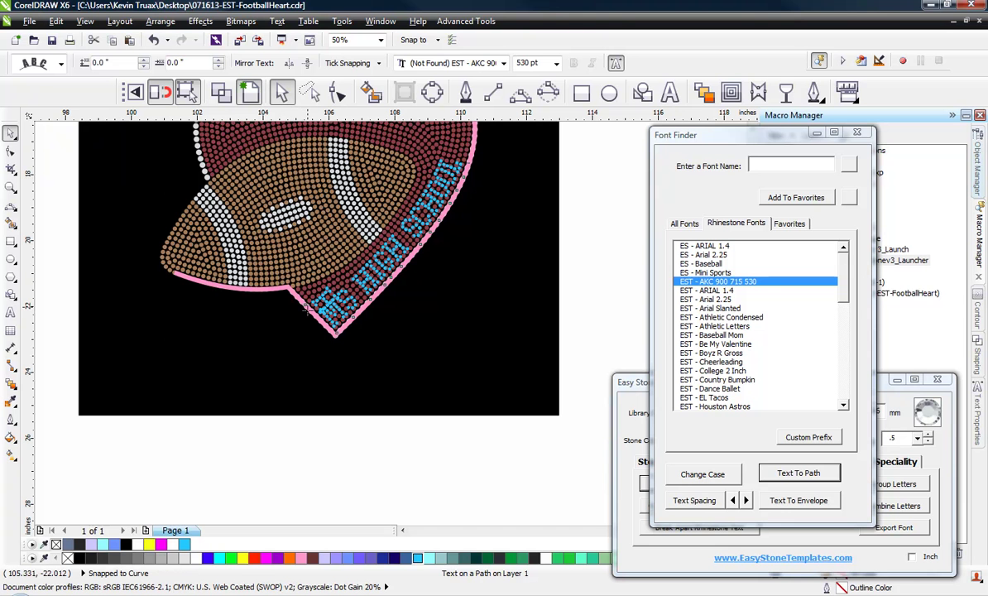
- Reposition the path text outside the heart's lower-right edge with a distance of 1.125 in and an offset of 6.98 in
drag(308, 304, 256, 348)
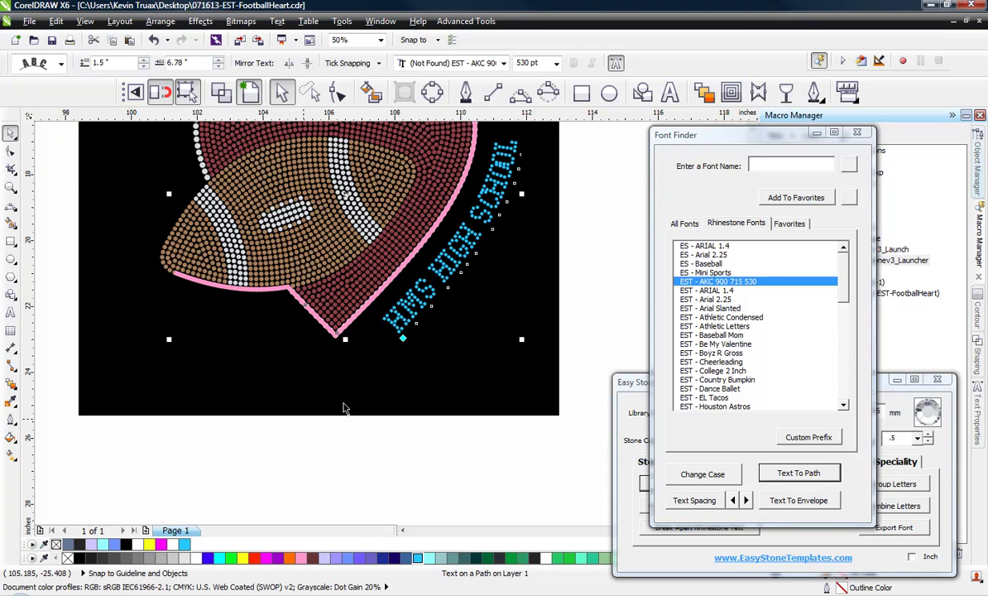
drag(416, 302, 371, 345)
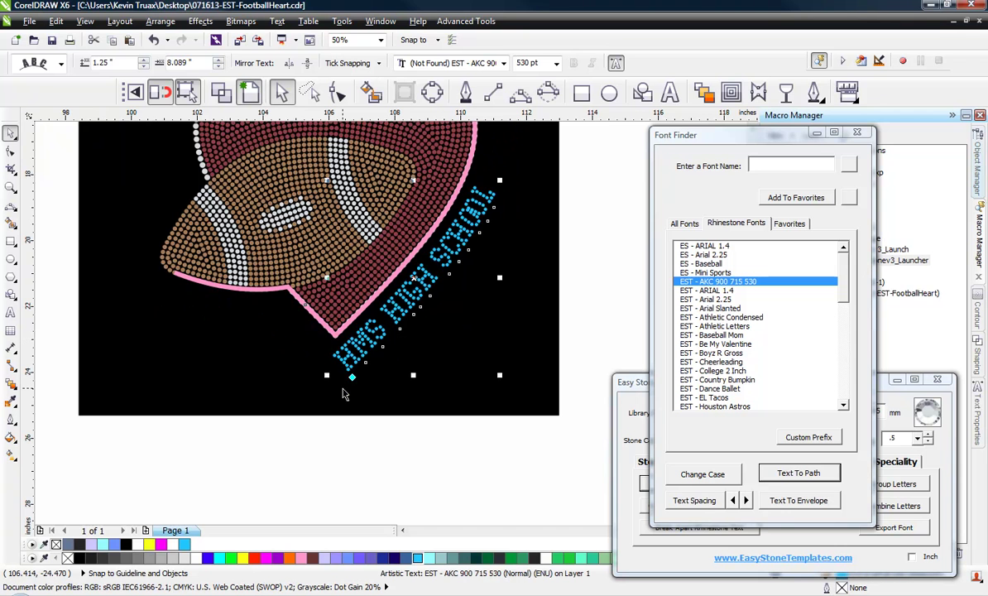
scroll(345, 394, down, 2)
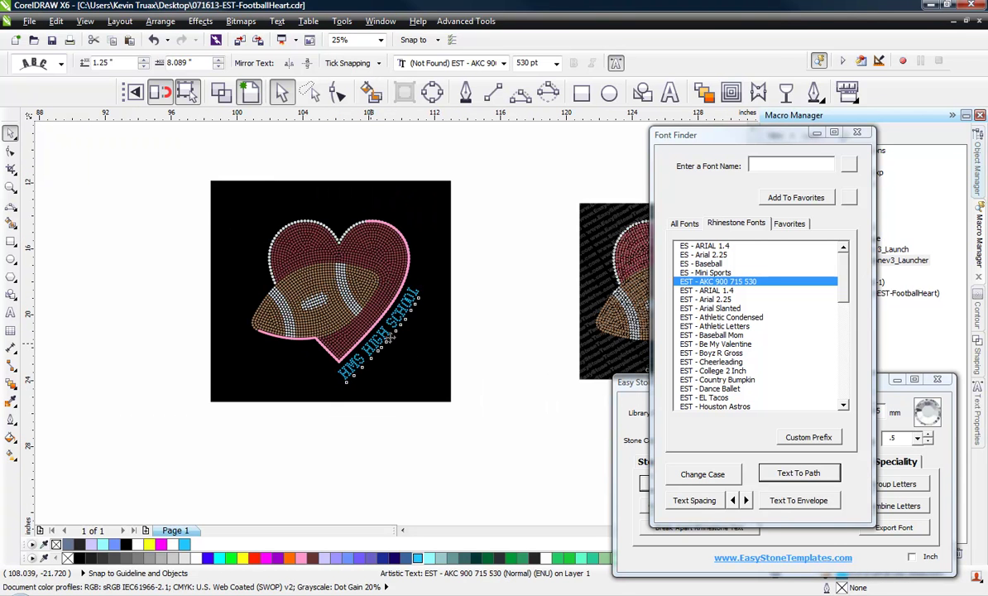
drag(364, 316, 335, 290)
scroll(345, 324, up, 5)
scroll(338, 281, down, 3)
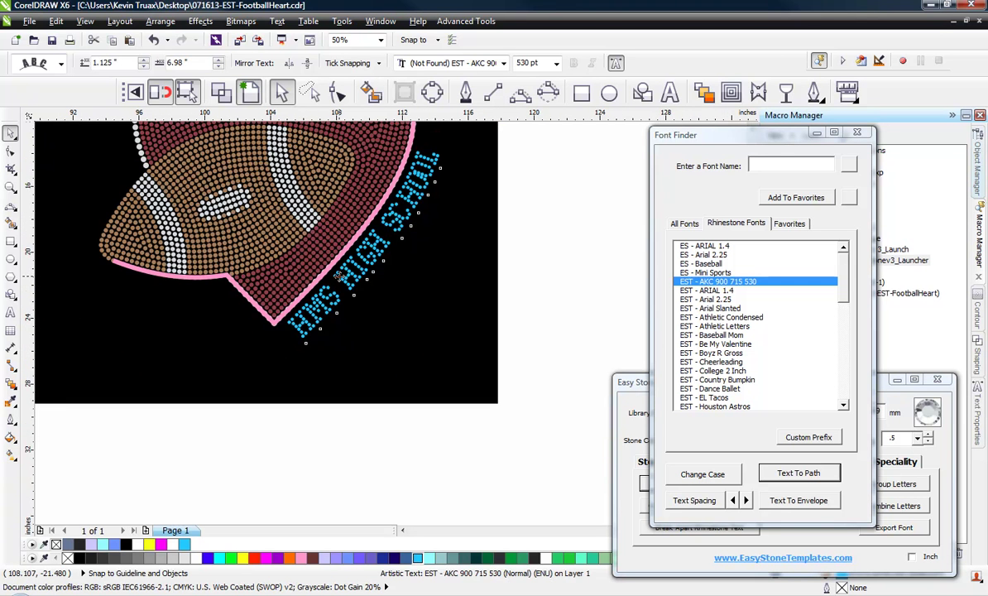
- Switch to wireframe view and examine the stone spacing between the letters of the curved HMS HIGH SCHOOL text
scroll(337, 276, down, 2)
scroll(341, 221, up, 5)
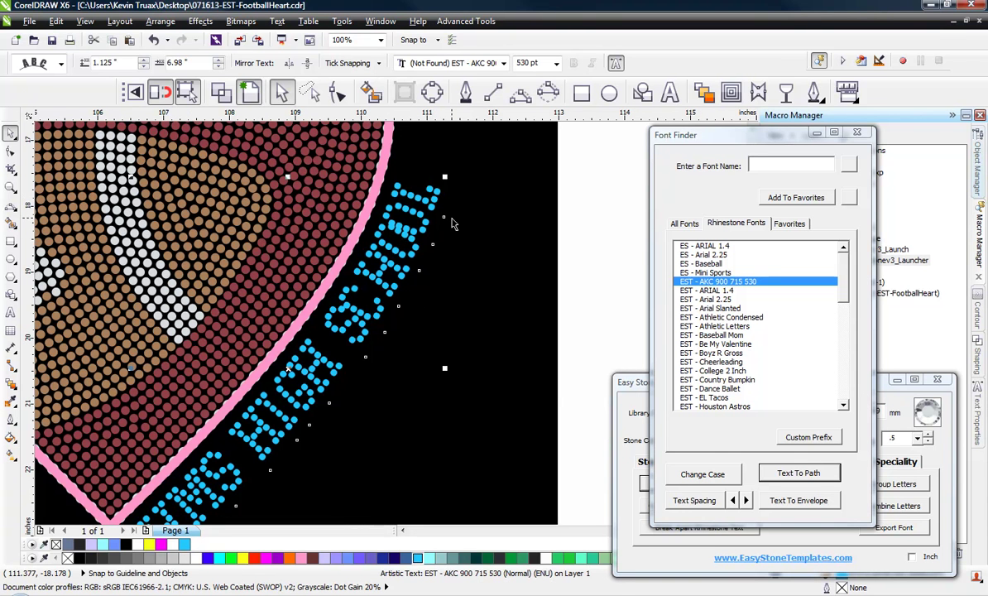
click(223, 95)
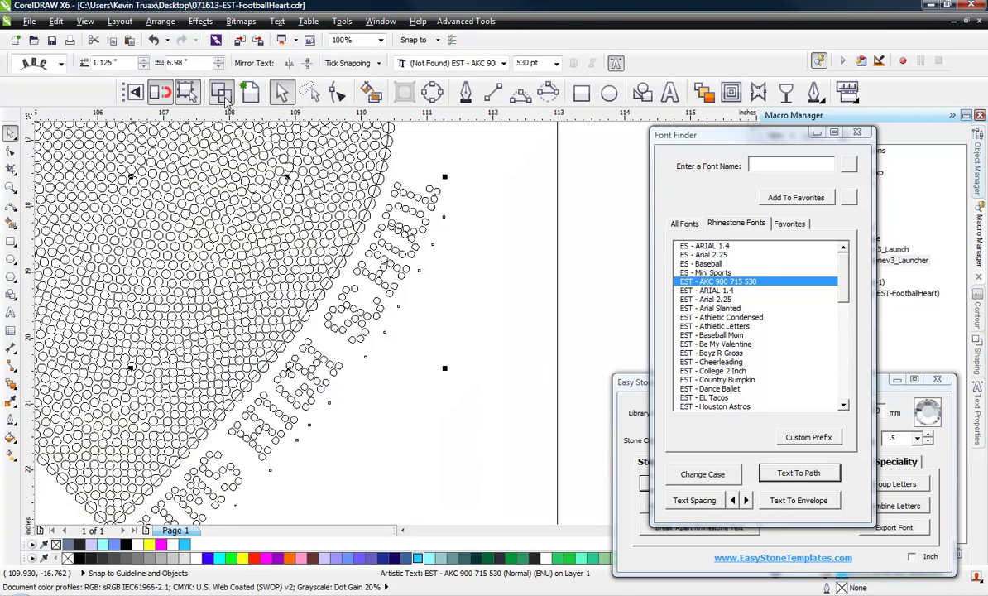
scroll(407, 192, up, 2)
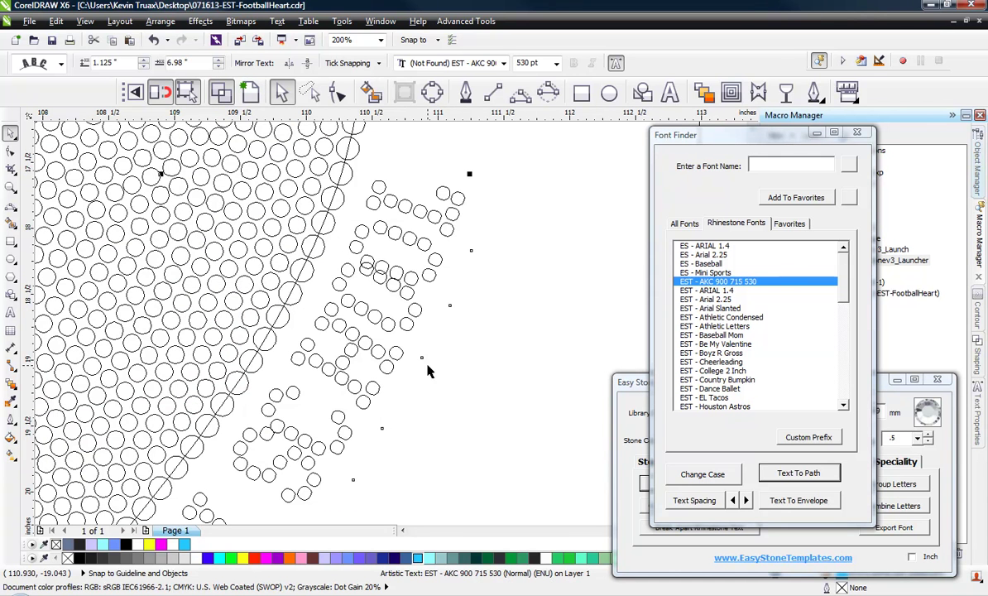
scroll(425, 335, down, 2)
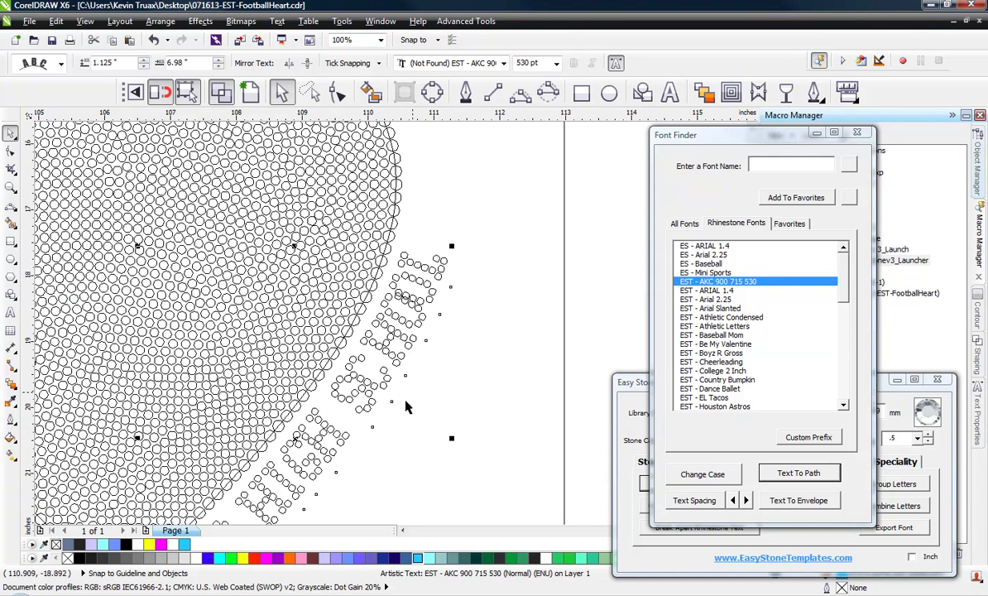
scroll(365, 339, down, 2)
scroll(335, 429, up, 2)
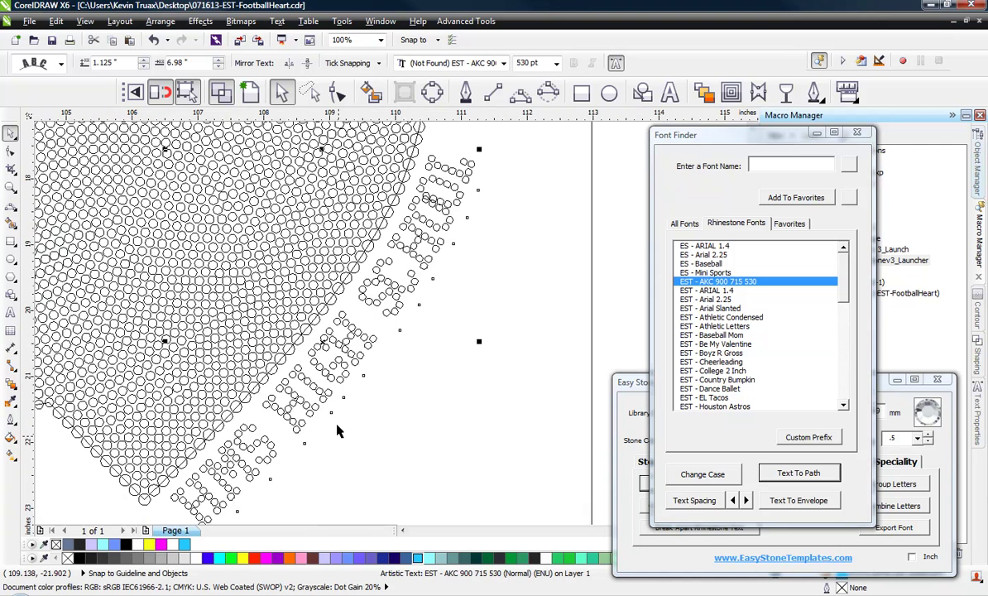
- Shift the curved HMS HIGH SCHOOL text outward to a distance of 1.186 in and an offset of 7.204 in
scroll(335, 408, up, 2)
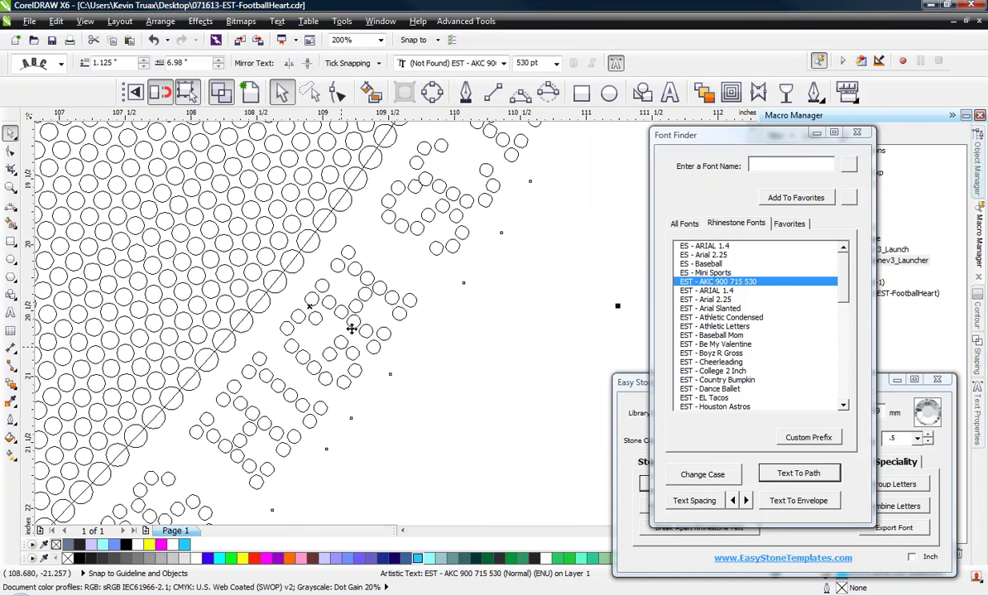
scroll(352, 329, down, 4)
scroll(386, 284, up, 2)
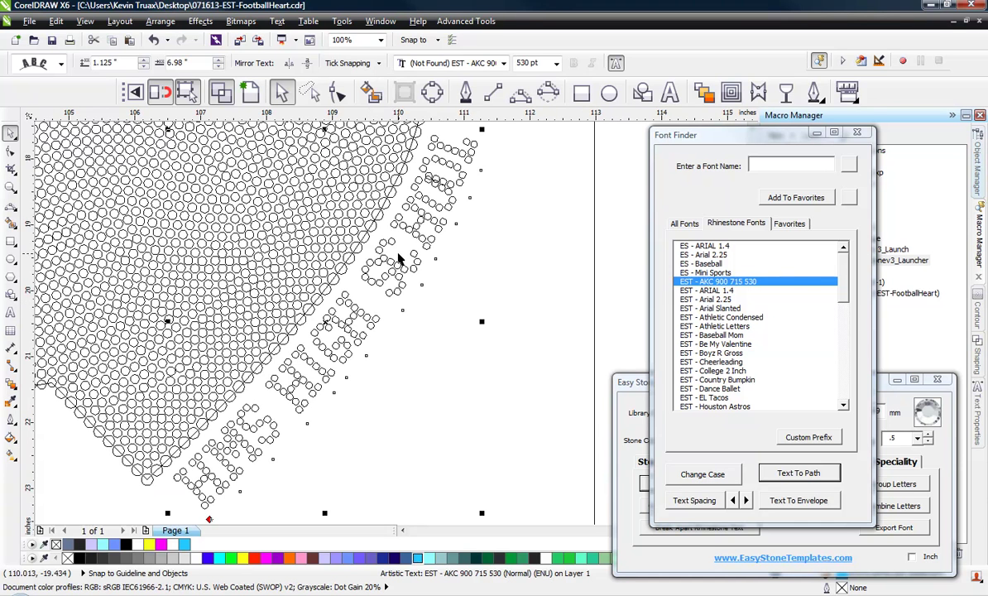
scroll(386, 230, down, 2)
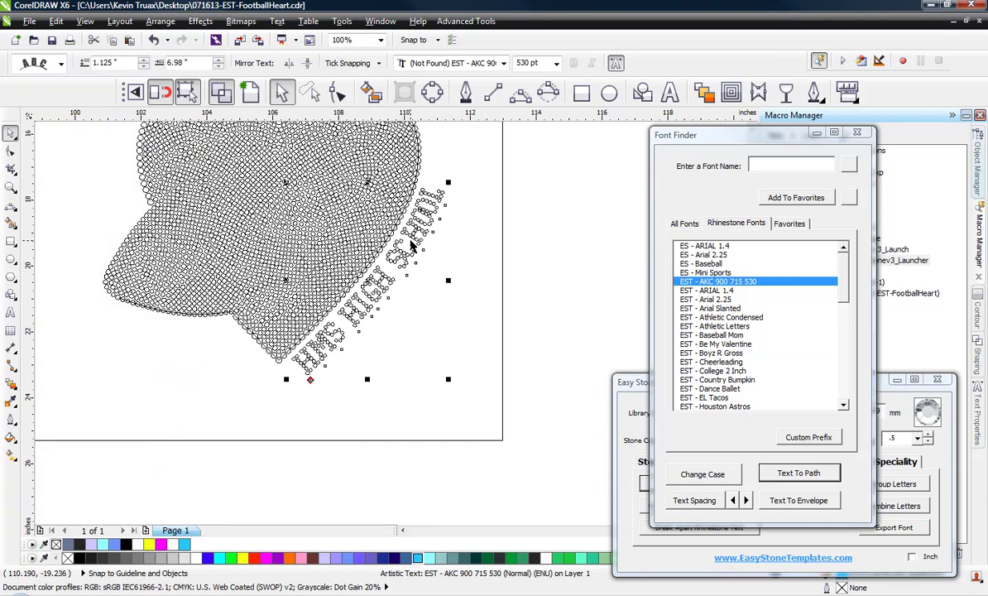
scroll(331, 331, up, 4)
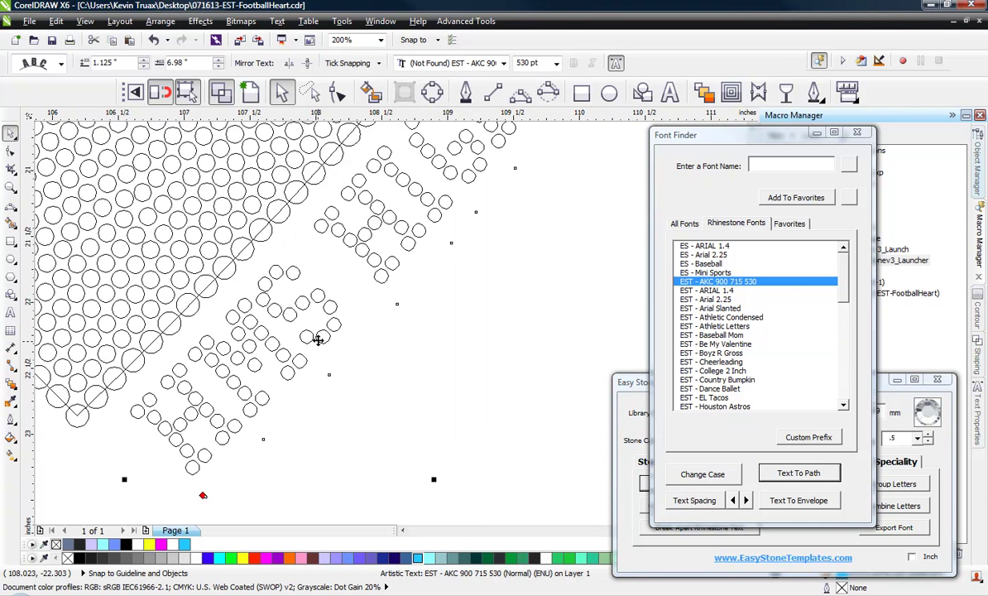
drag(321, 340, 321, 352)
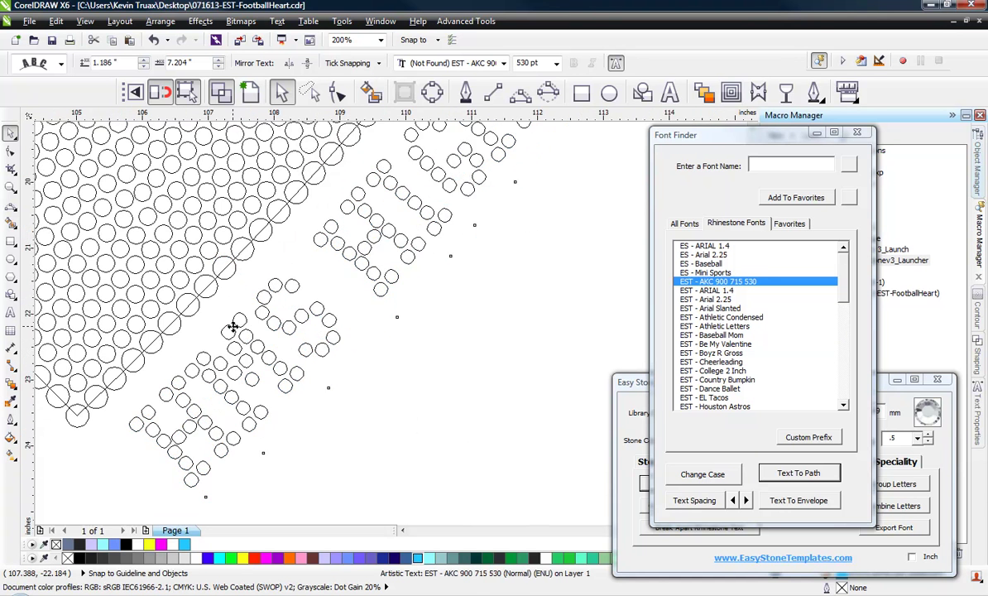
- Reposition the path text along the heart's lower-right edge at a distance of 1.125 in and an offset of 7.074 in
scroll(232, 326, down, 3)
scroll(223, 302, up, 1)
scroll(319, 223, up, 1)
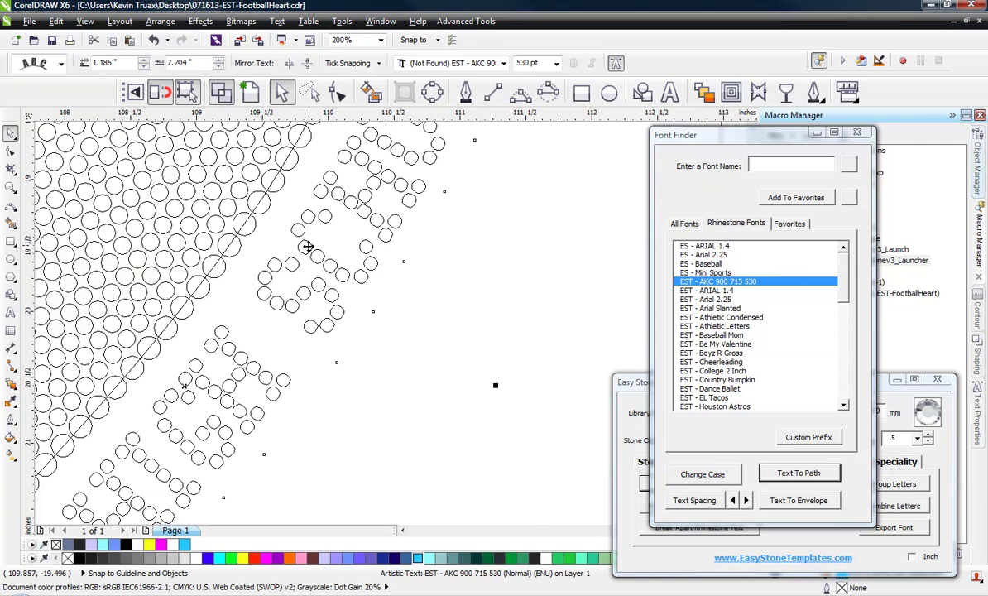
scroll(243, 348, down, 1)
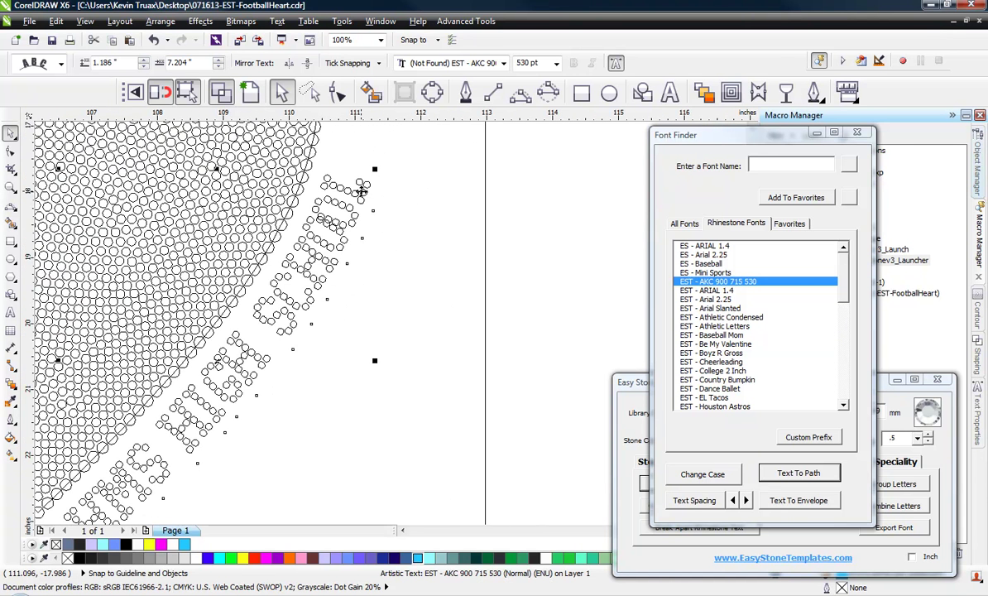
scroll(362, 191, down, 1)
scroll(215, 344, up, 2)
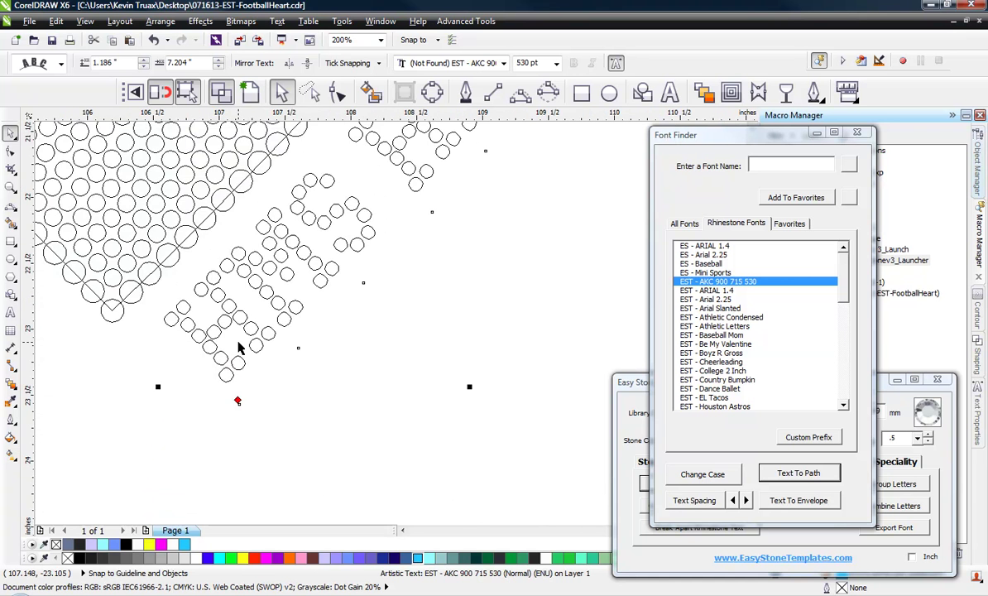
scroll(239, 347, up, 1)
drag(257, 329, 193, 313)
scroll(194, 312, down, 2)
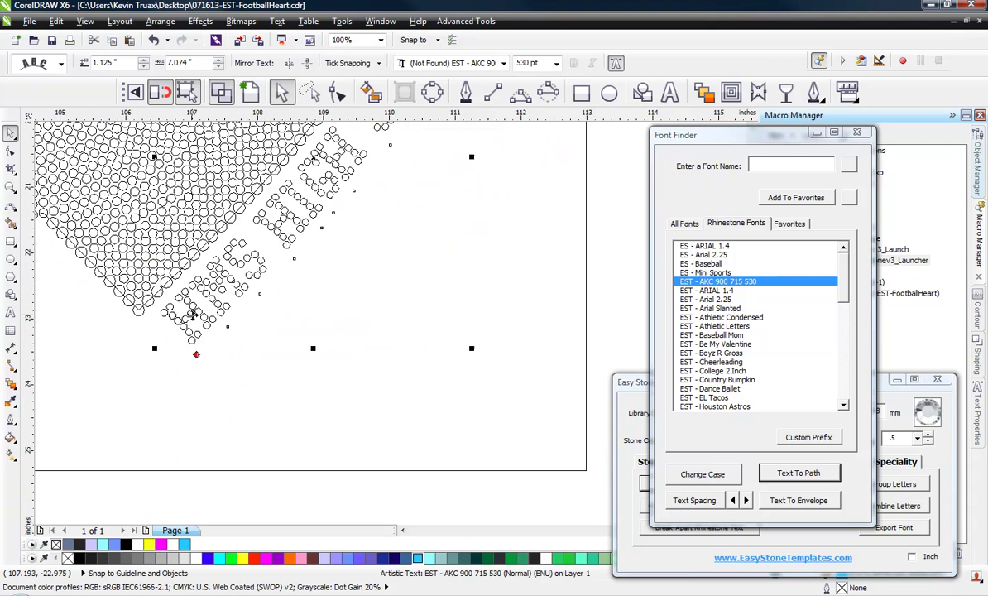
scroll(192, 315, down, 1)
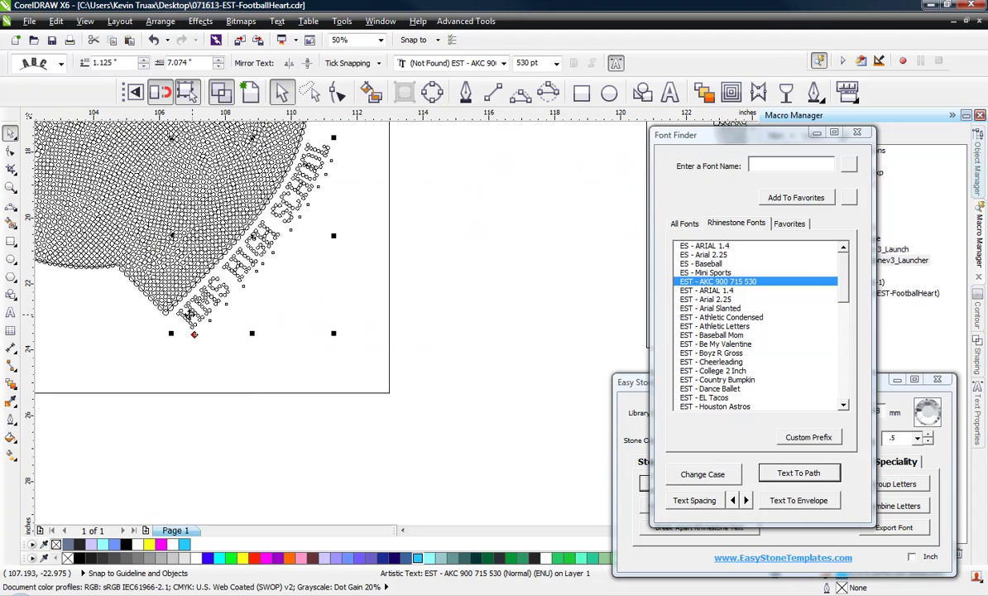
- With the Shape tool, nudge the H of HMS slightly away from the M
scroll(186, 316, up, 2)
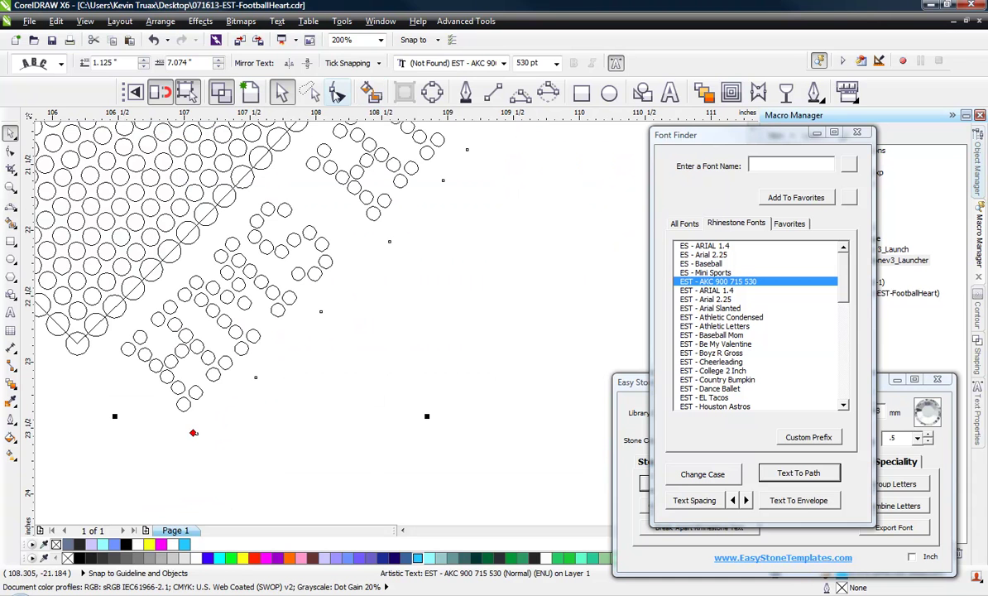
click(337, 93)
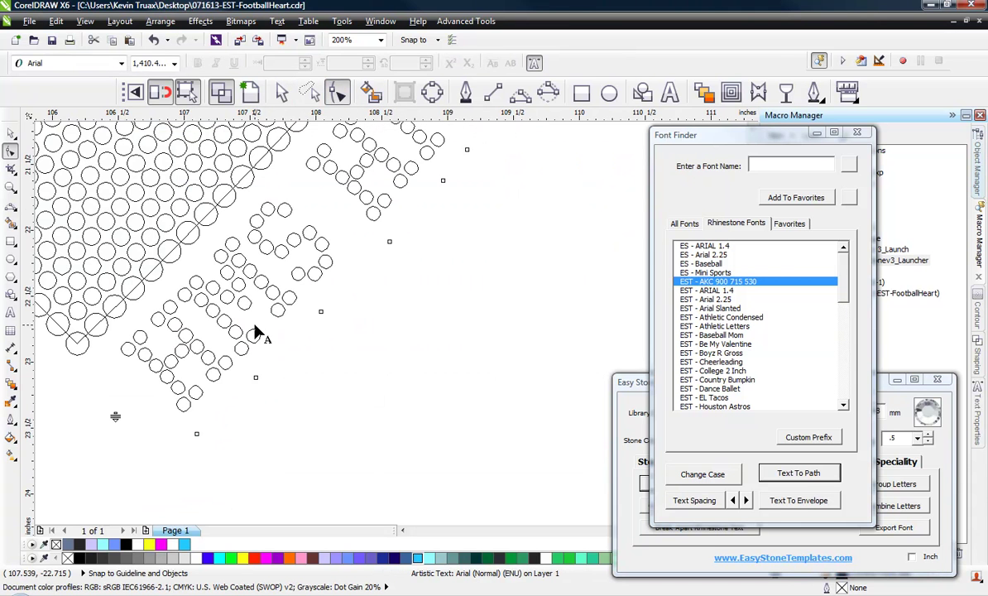
click(196, 436)
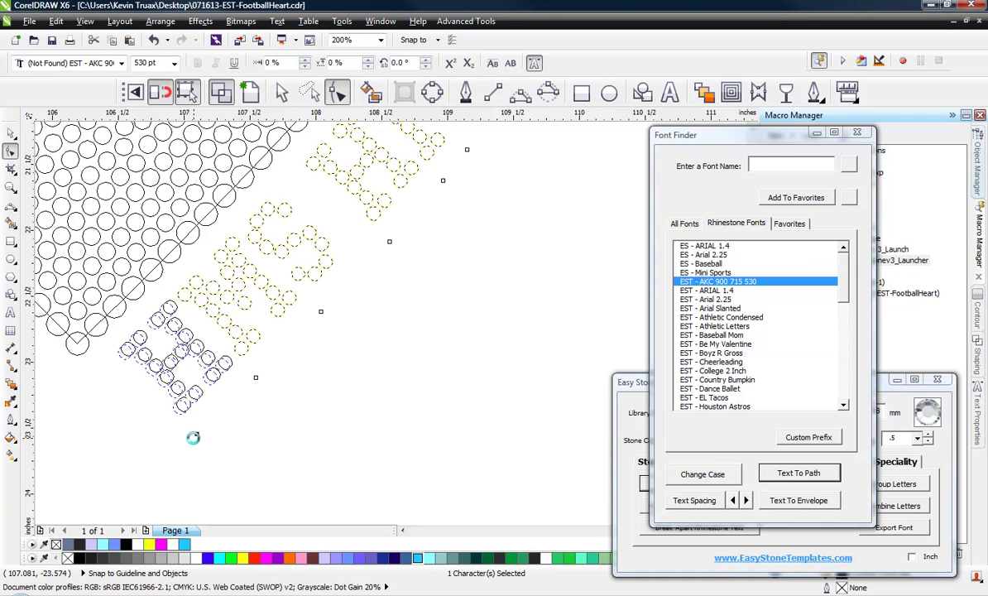
scroll(162, 410, down, 2)
scroll(303, 254, up, 2)
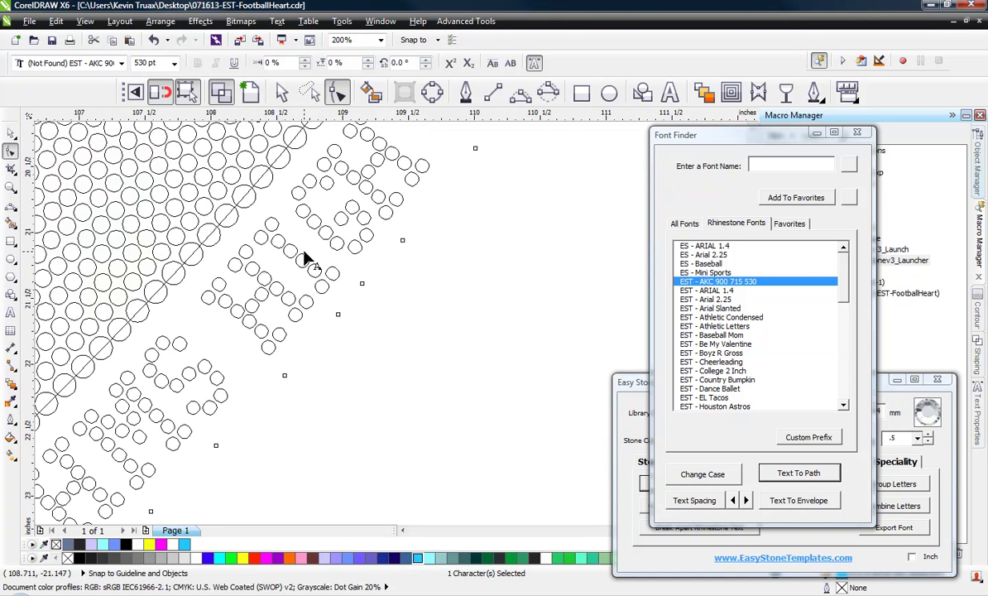
- Adjust the letter spacing in HIGH by nudging the I and G slightly toward each other and the last H away from the G
scroll(305, 257, up, 1)
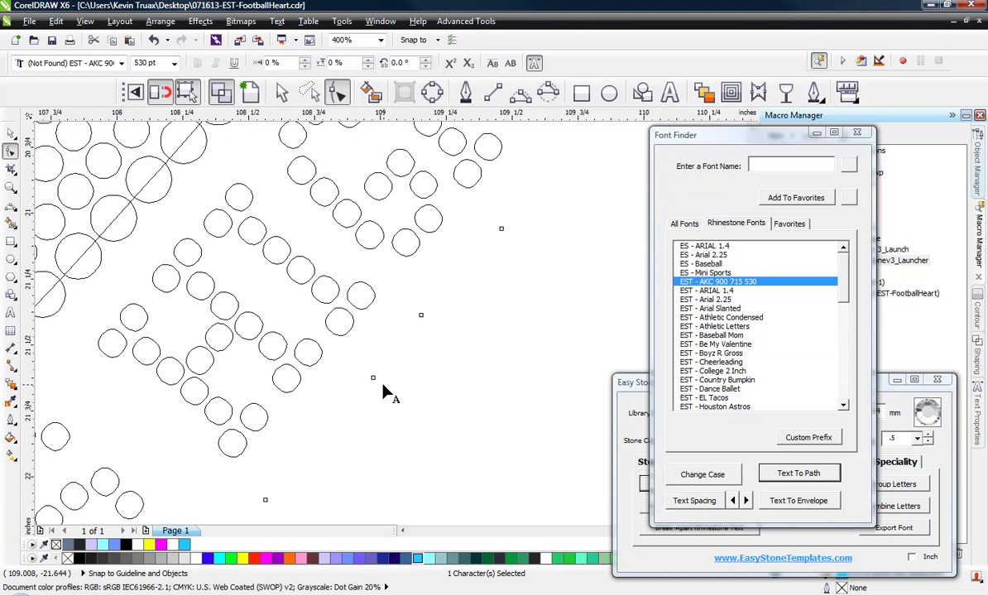
drag(373, 378, 379, 371)
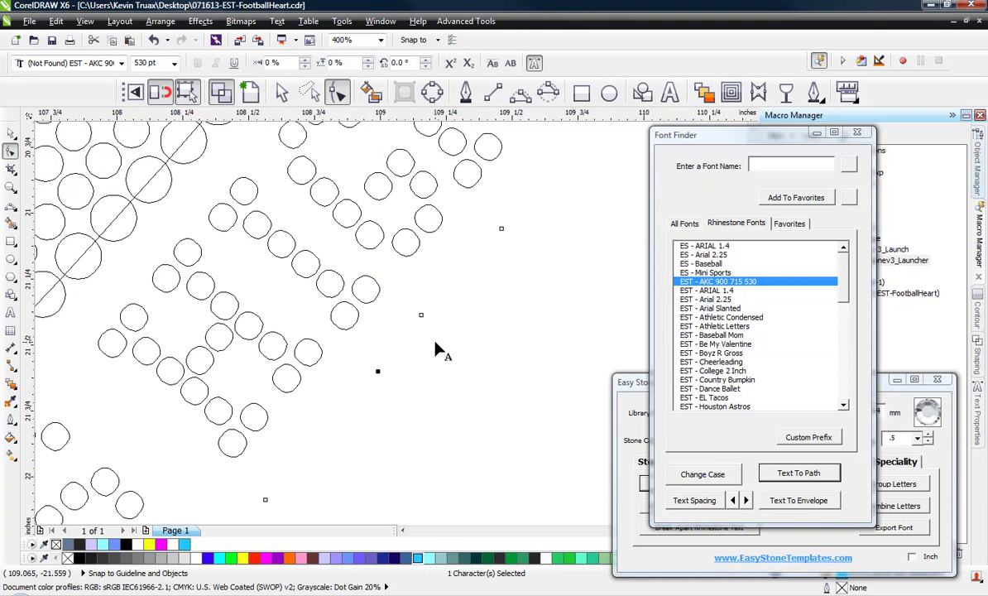
scroll(217, 390, down, 1)
scroll(340, 275, up, 1)
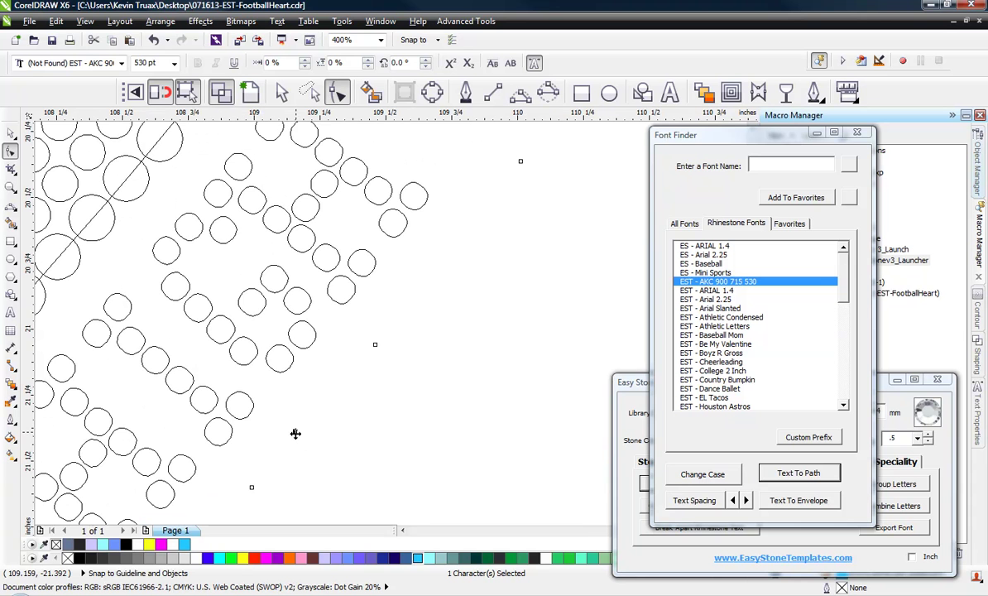
drag(295, 433, 291, 434)
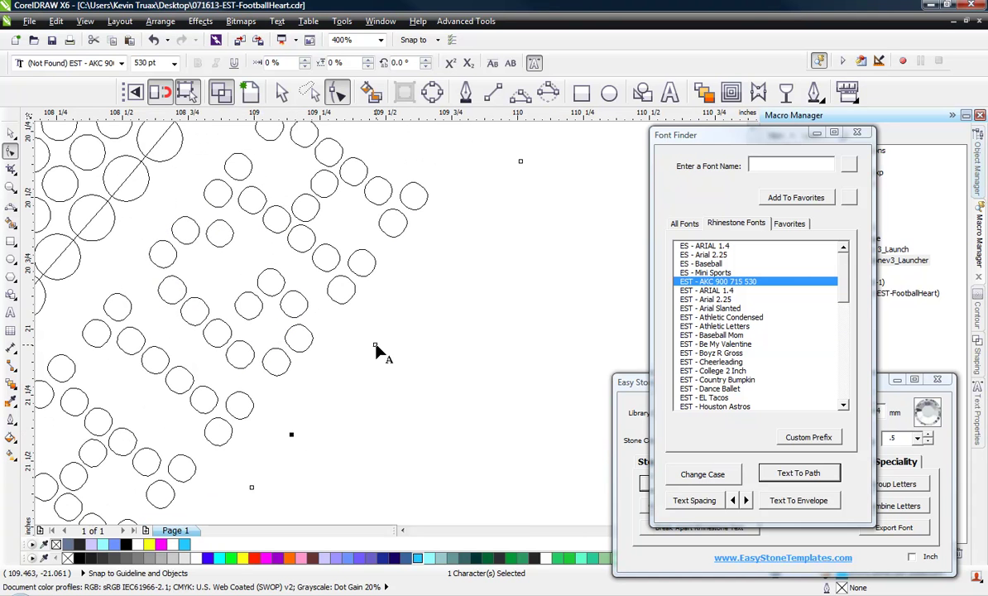
scroll(245, 425, down, 1)
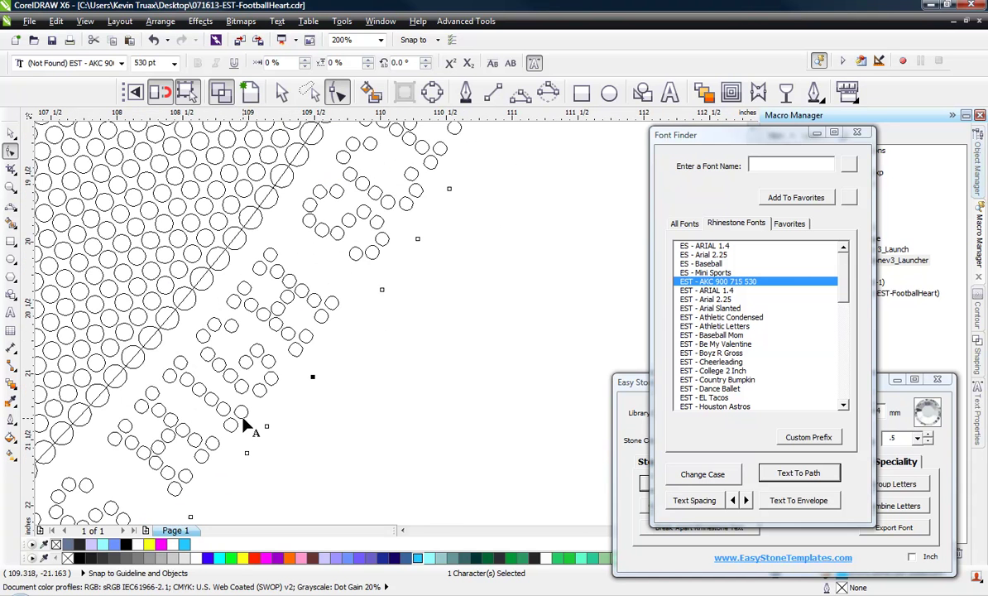
- Nudge the first O of SCHOOL slightly along the path away from the H
scroll(322, 290, down, 3)
scroll(297, 308, up, 3)
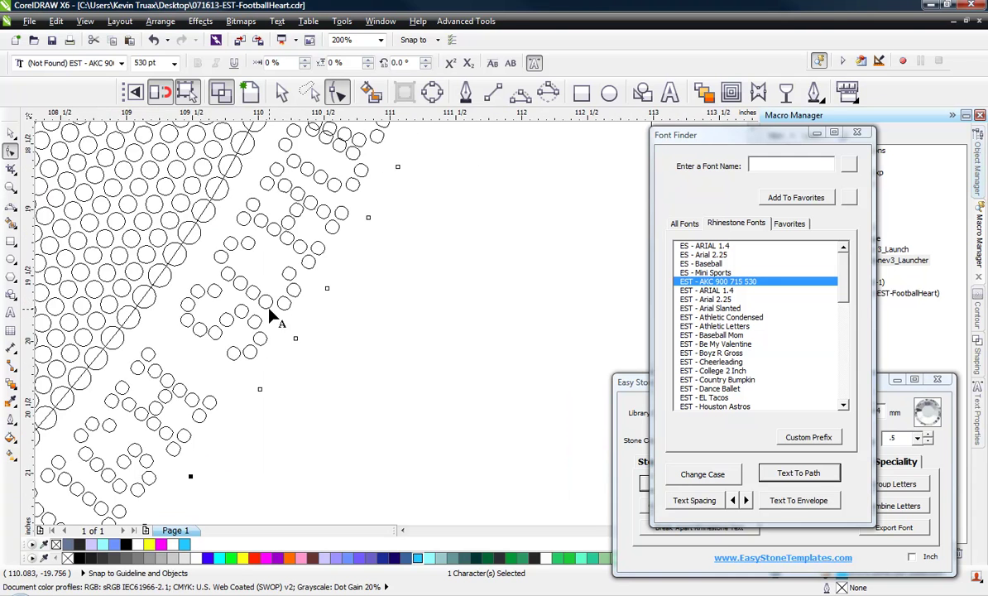
scroll(270, 312, up, 1)
scroll(259, 331, down, 3)
scroll(256, 326, up, 2)
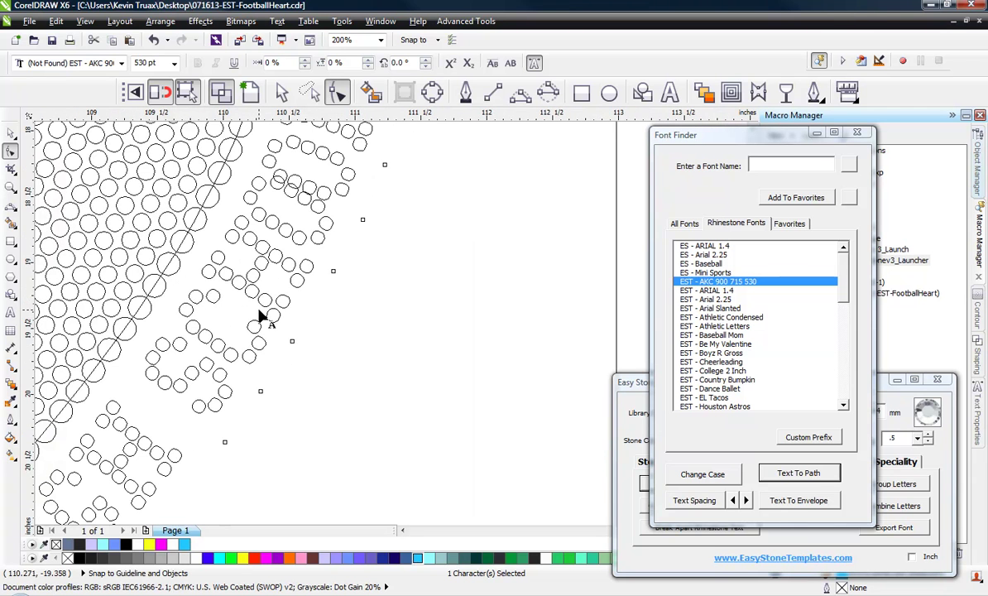
scroll(279, 282, down, 2)
scroll(281, 279, up, 3)
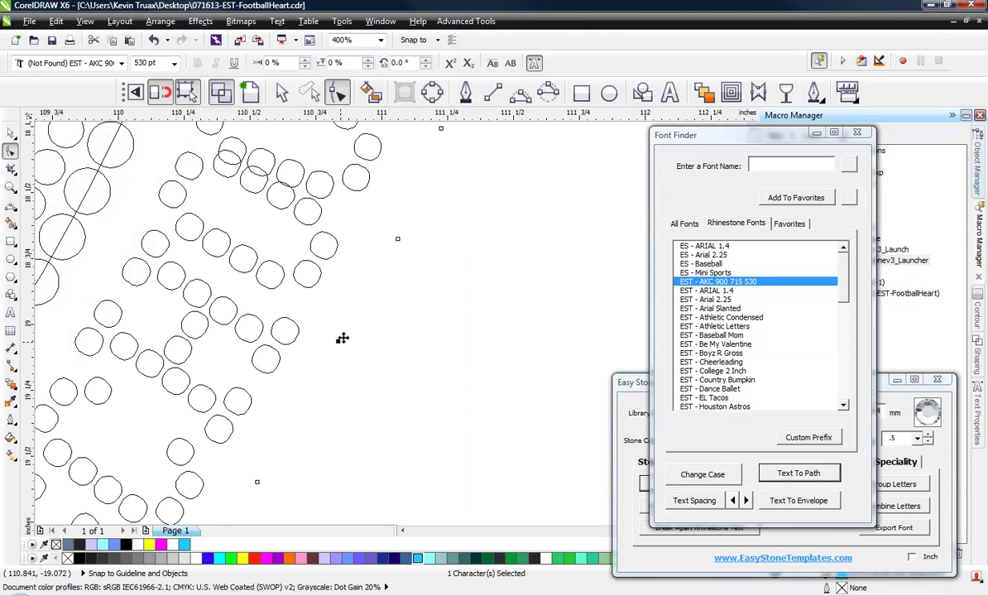
drag(342, 338, 345, 332)
scroll(359, 269, down, 2)
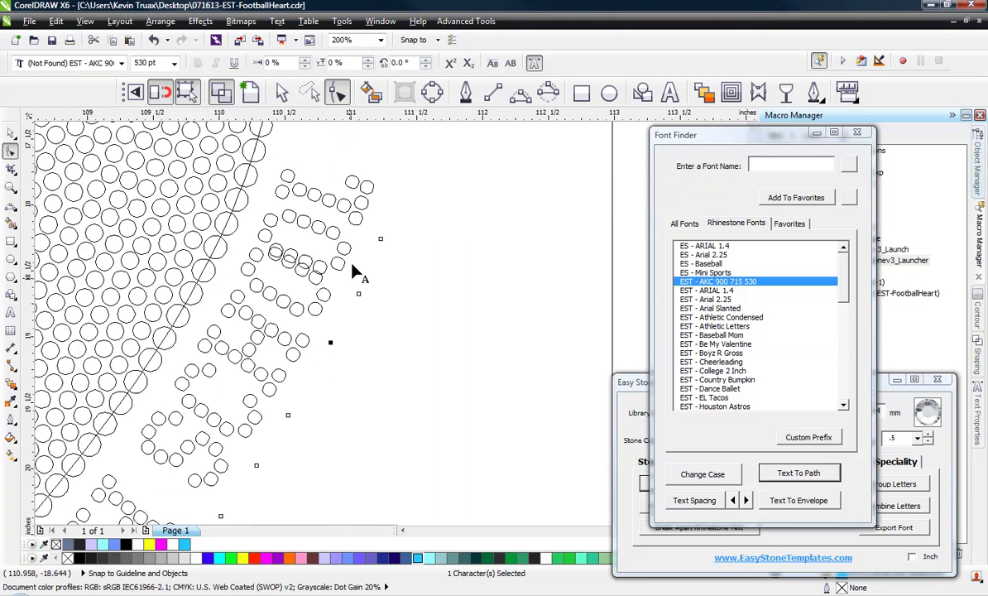
- Move the second O and the L of SCHOOL further along the path to separate their overlapping stones
scroll(369, 320, up, 2)
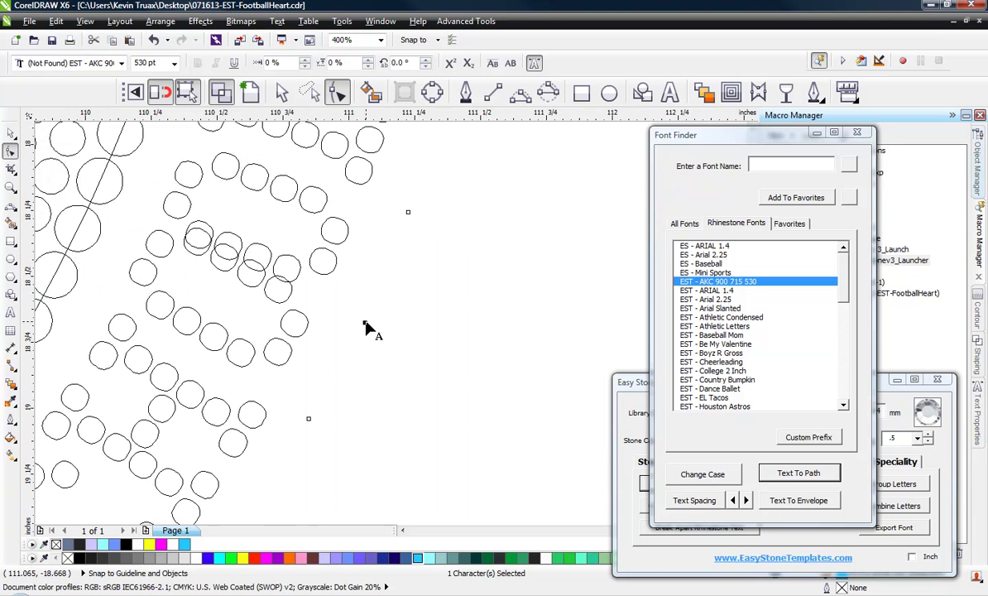
drag(365, 324, 378, 291)
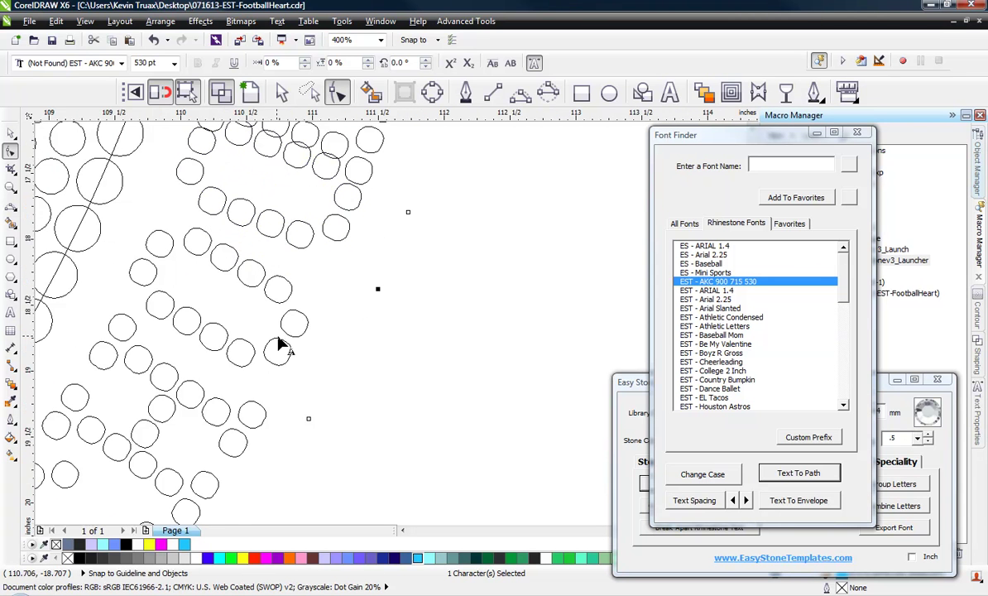
scroll(281, 347, down, 2)
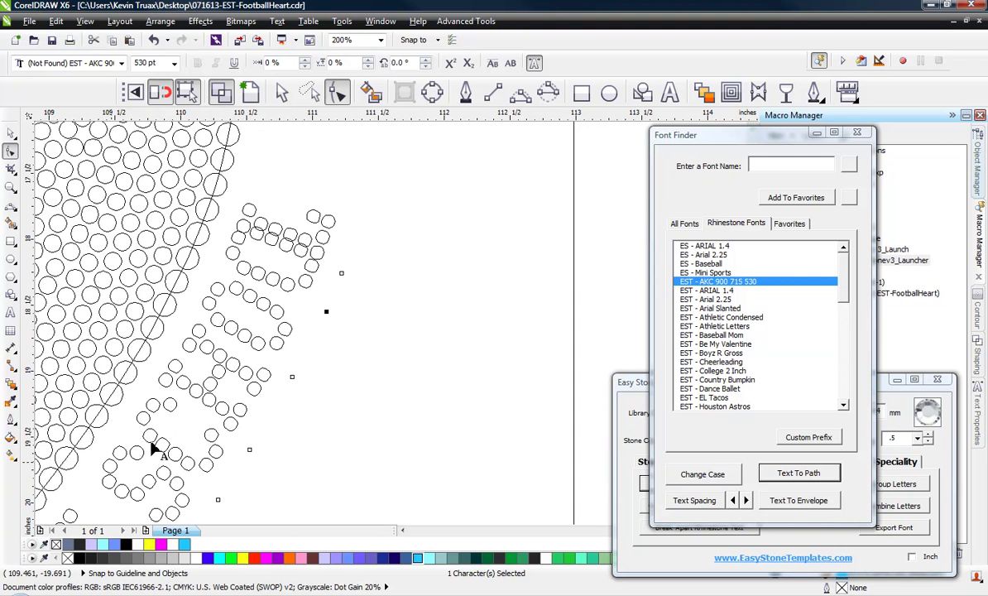
scroll(291, 207, up, 2)
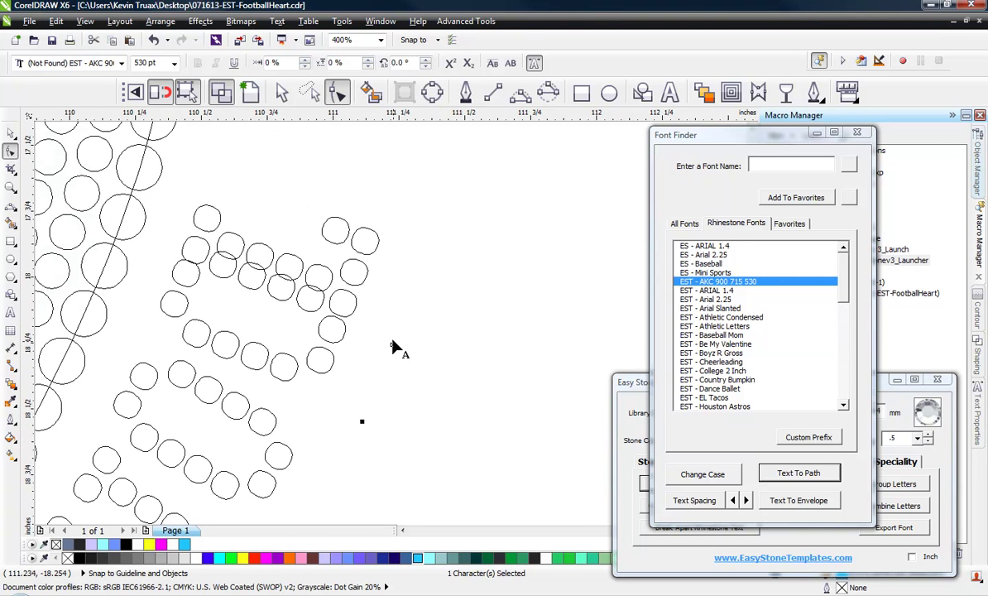
drag(394, 347, 411, 304)
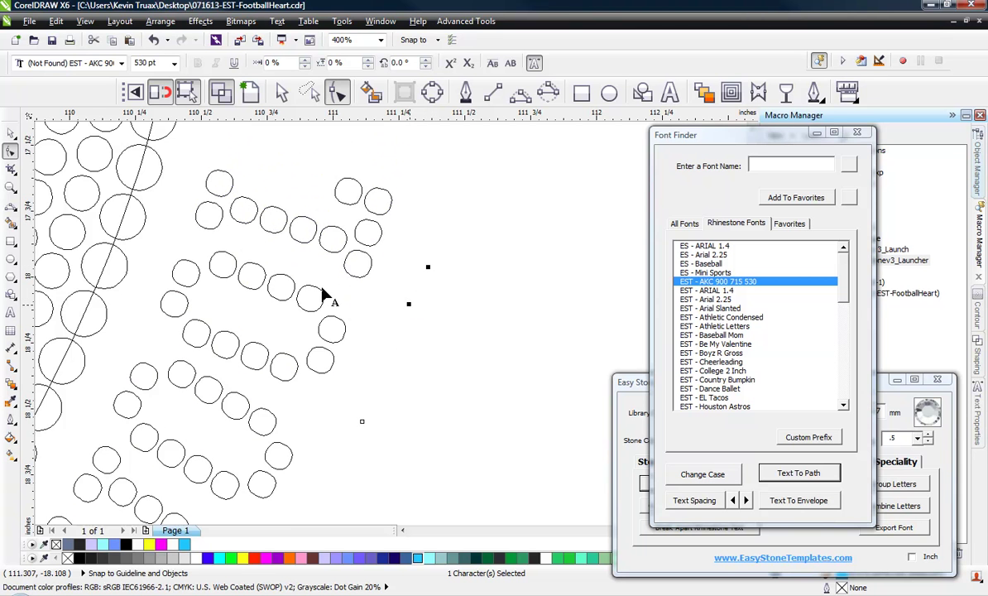
- Switch back to the enhanced color view of the whole heart and deselect the respaced text
scroll(326, 293, down, 4)
scroll(326, 289, down, 1)
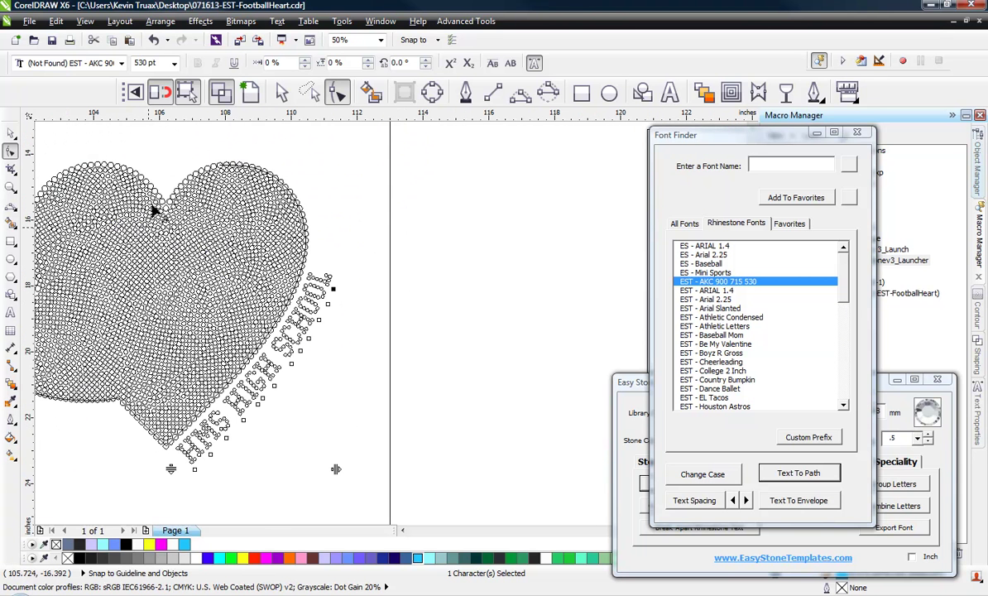
key(shift+F9)
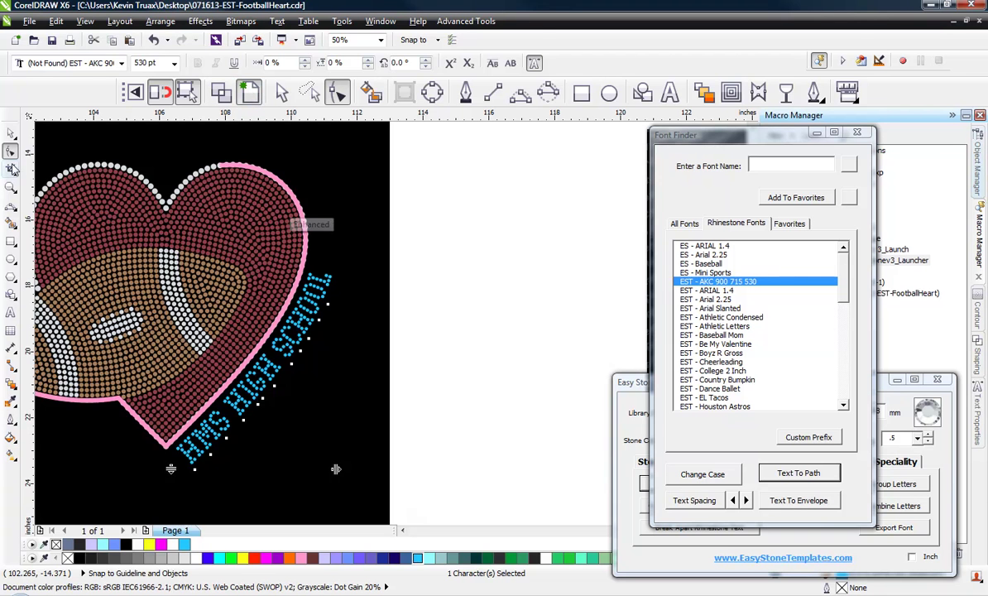
key(space)
click(460, 249)
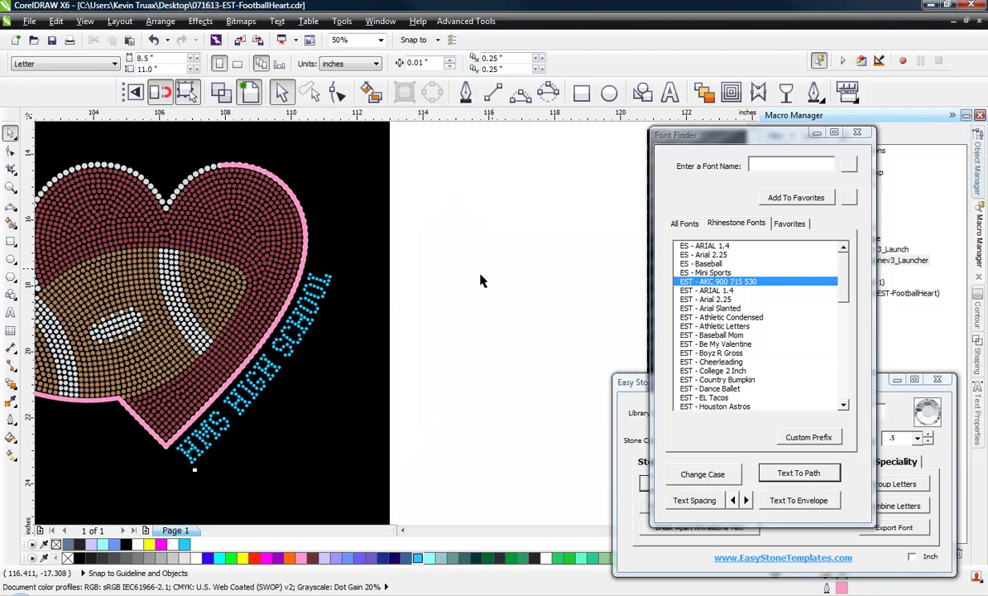
- Select the whole heart design with its text and black background, and place a copy to the left of the original
scroll(481, 278, down, 2)
scroll(466, 285, down, 3)
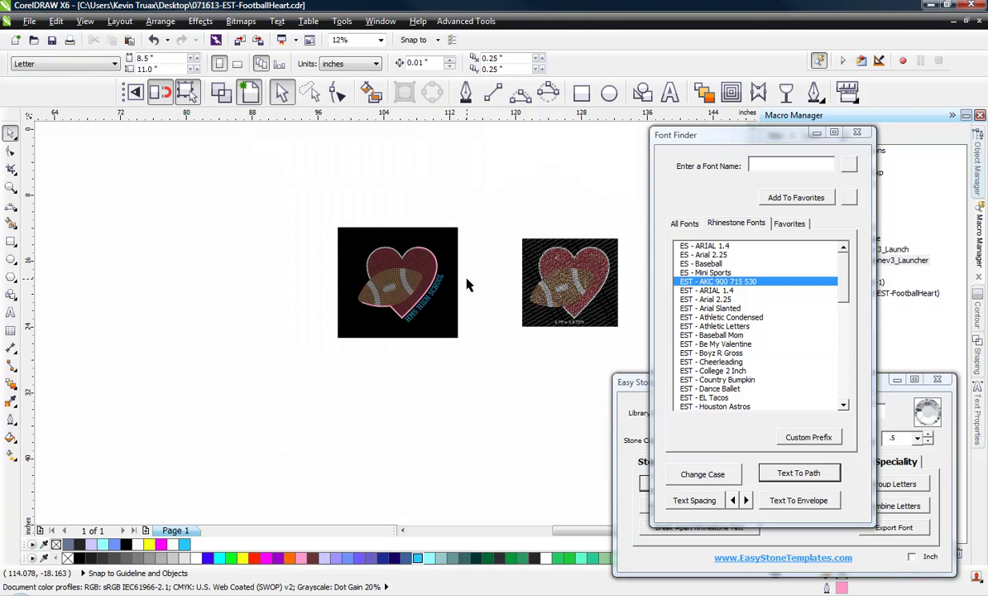
drag(489, 208, 296, 372)
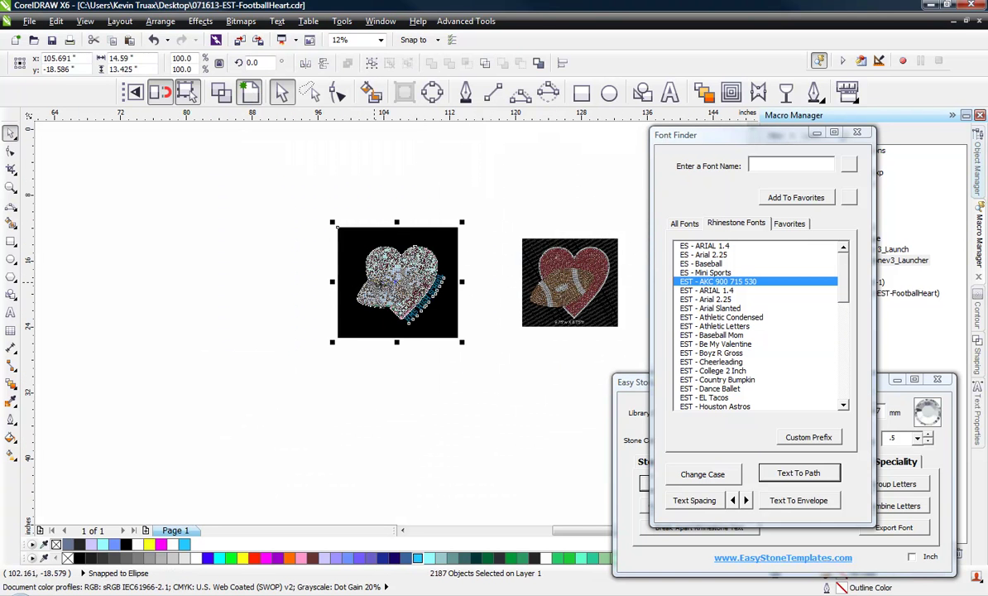
mouse_move(353, 263)
mouse_down()
mouse_move(220, 326)
mouse_move(153, 314)
mouse_move(170, 296)
mouse_move(364, 289)
mouse_move(116, 299)
mouse_up()
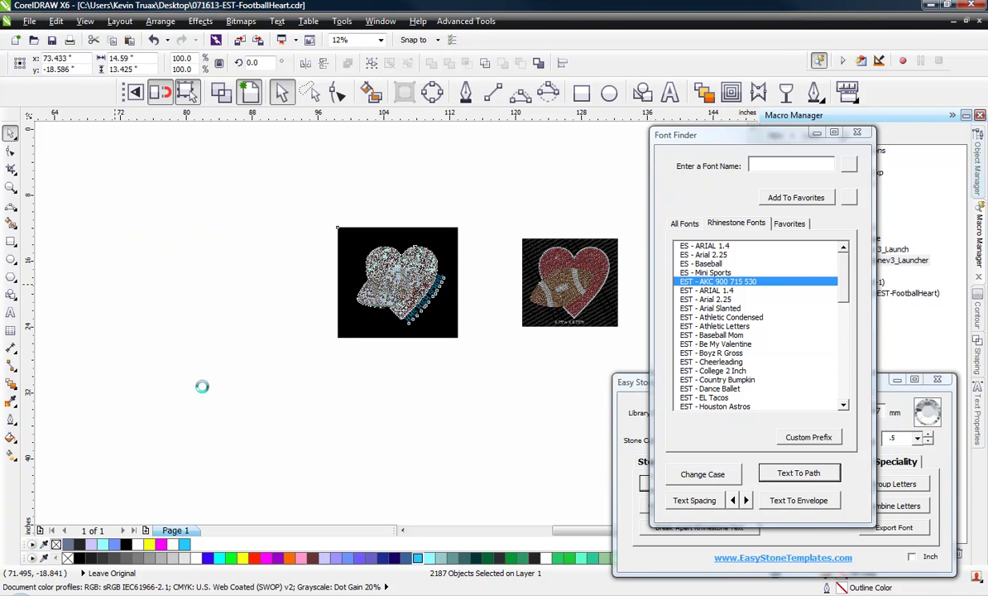
click(192, 389)
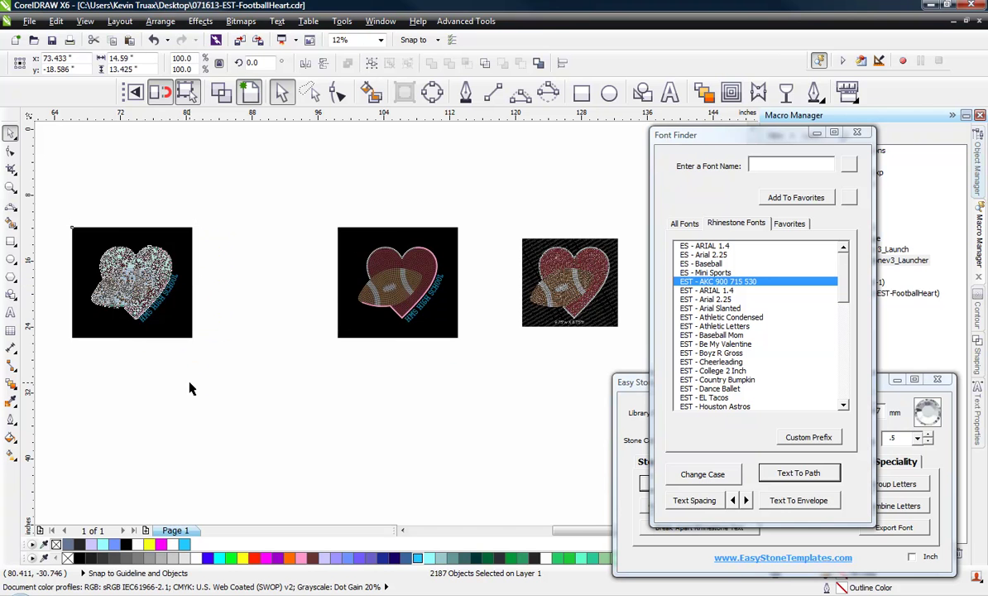
- Replace the HMS HIGH SCHOOL text on the copied heart with a child's possessive first name followed by MOM, in capitals
scroll(154, 304, up, 2)
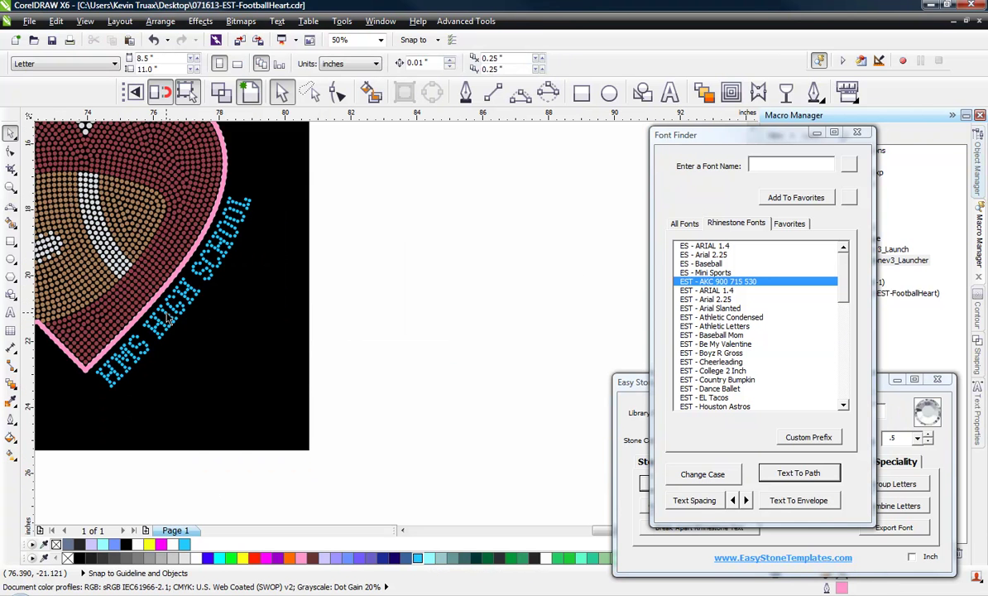
click(165, 311)
double_click(165, 311)
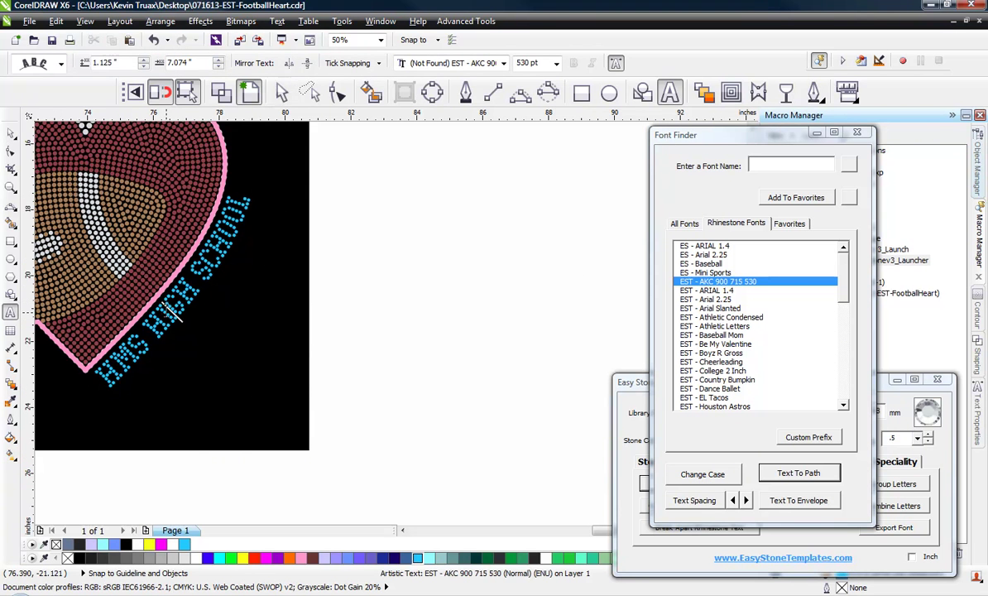
key(ctrl+a)
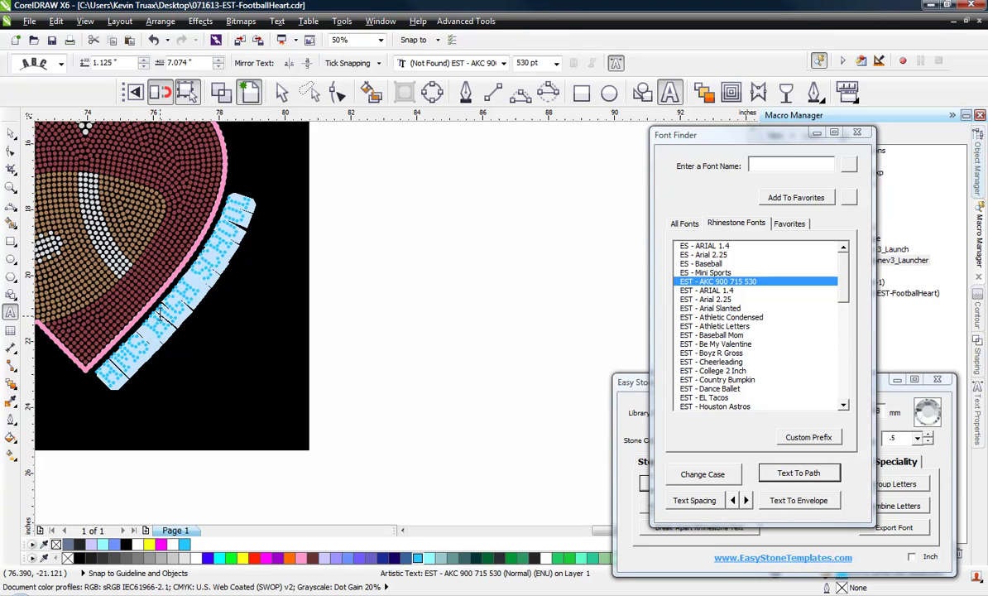
text(MICHA)
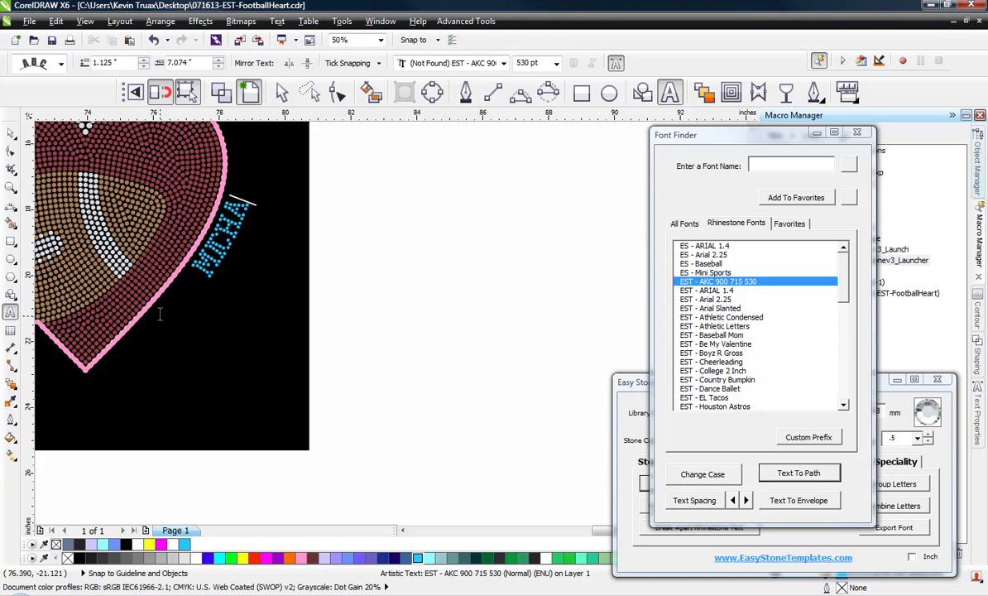
text(ELS)
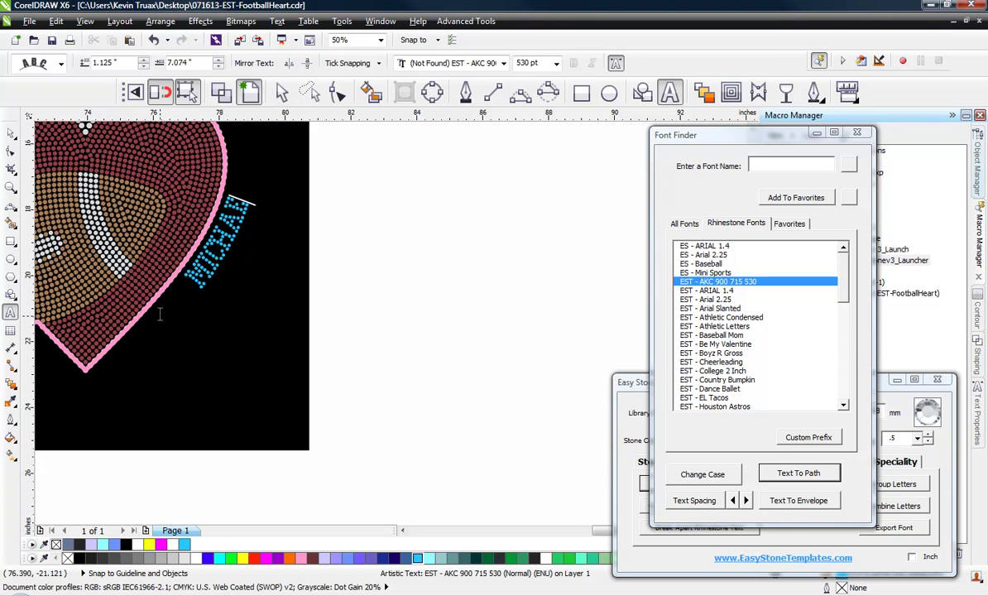
text( MOM)
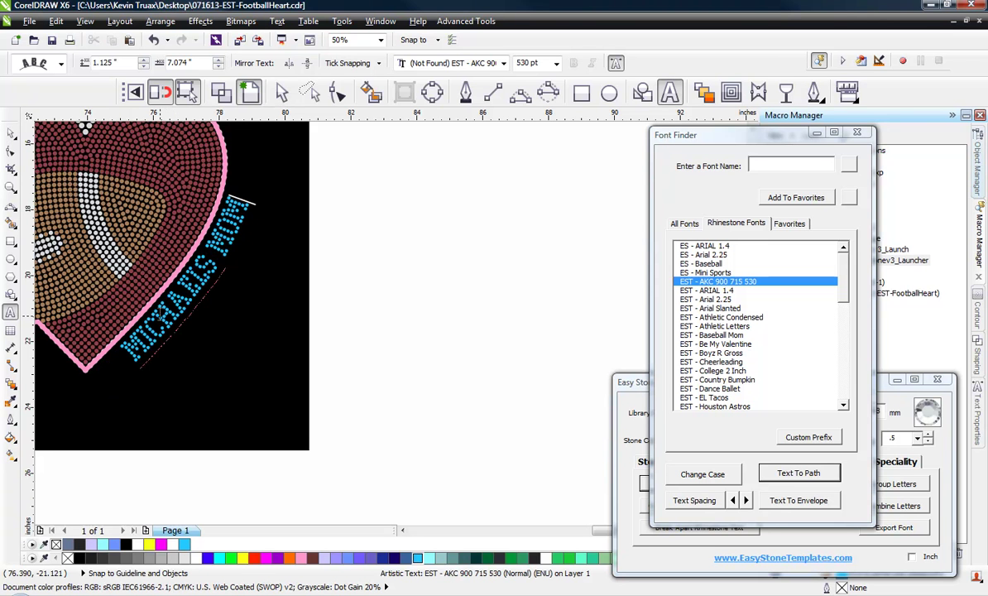
- Slide the replaced text on the copied heart along its path toward the heart's lower tip and deselect it
click(11, 133)
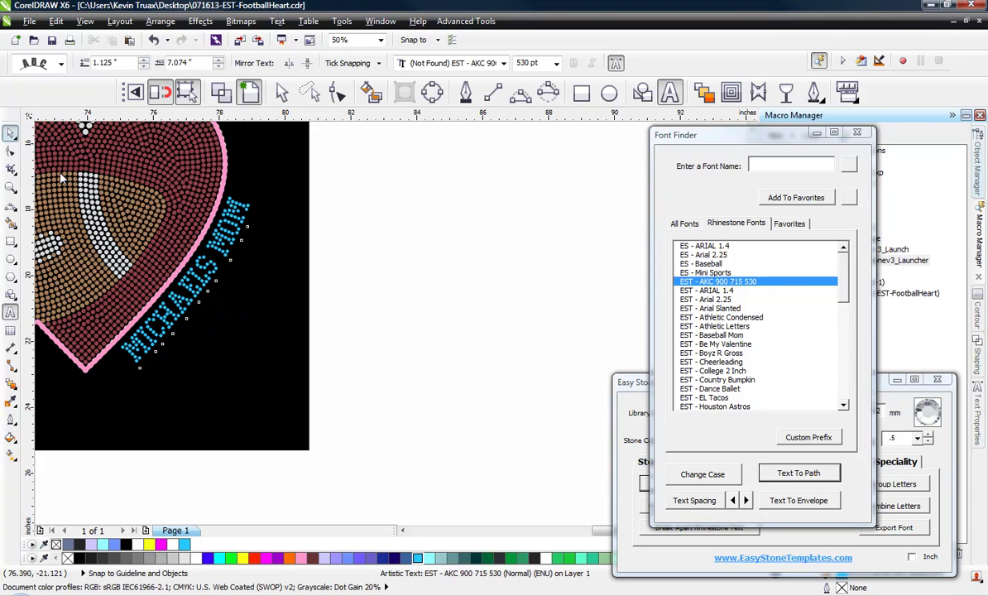
drag(143, 372, 116, 393)
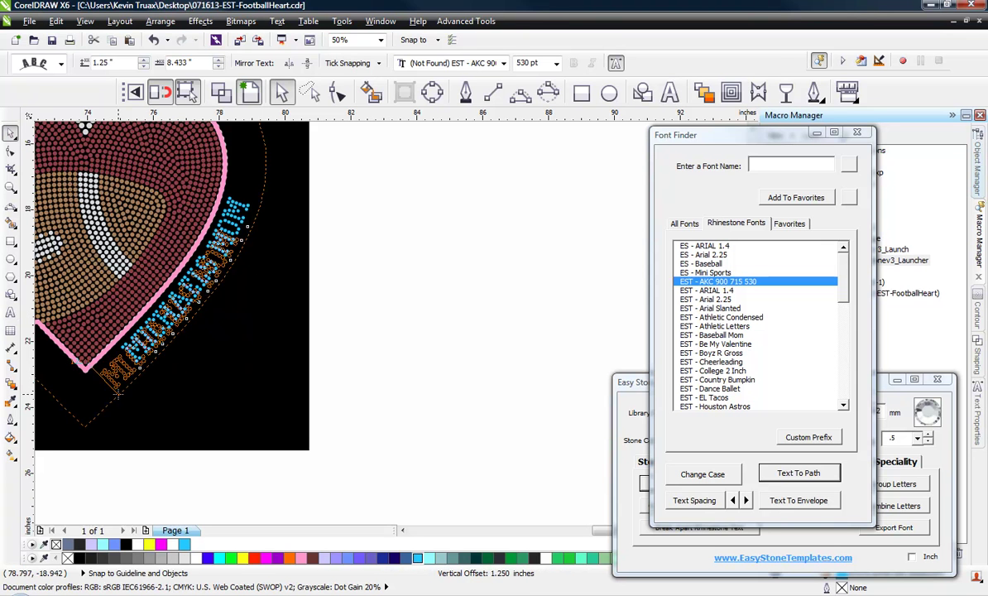
click(341, 302)
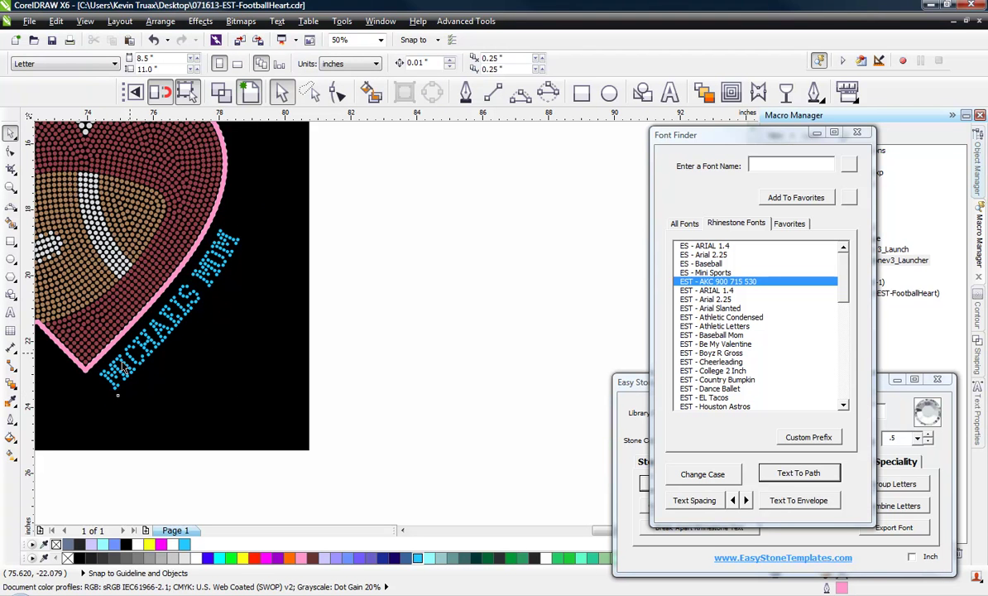
scroll(153, 281, down, 2)
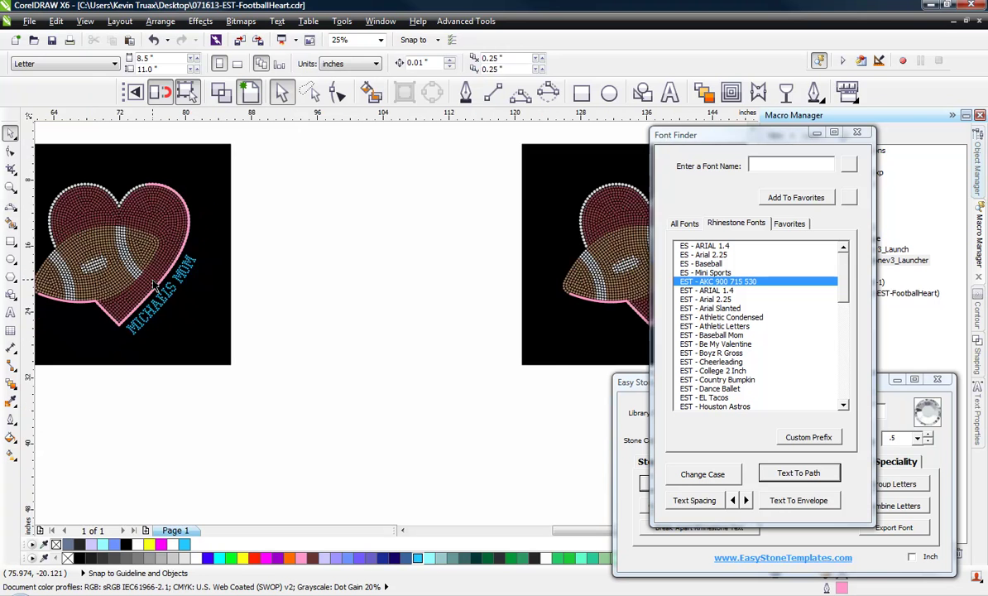
scroll(232, 261, down, 2)
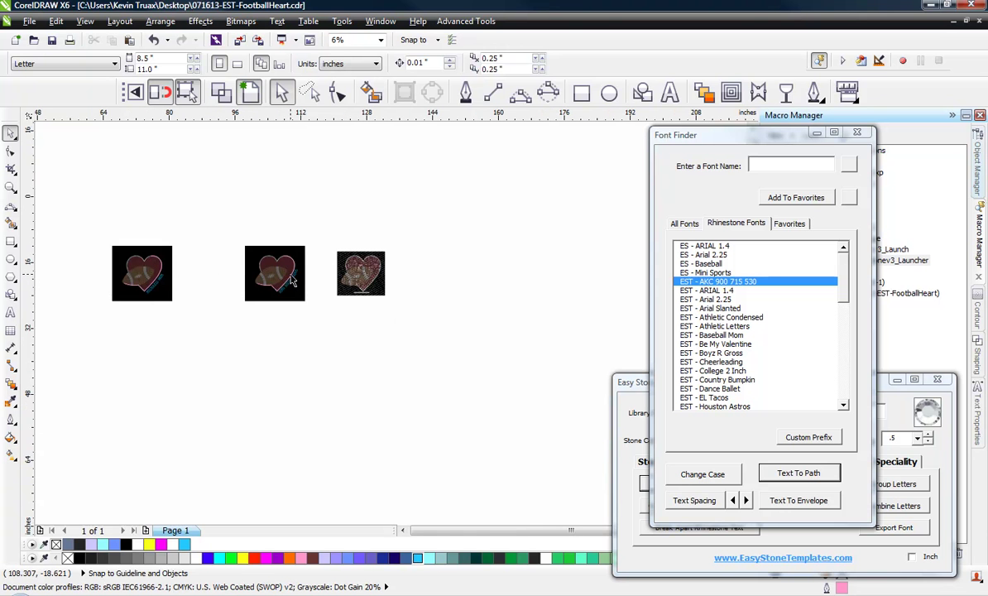
- Break apart the HMS HIGH SCHOOL rhinestone text on the original heart into individual stones
scroll(273, 260, up, 4)
scroll(277, 284, up, 3)
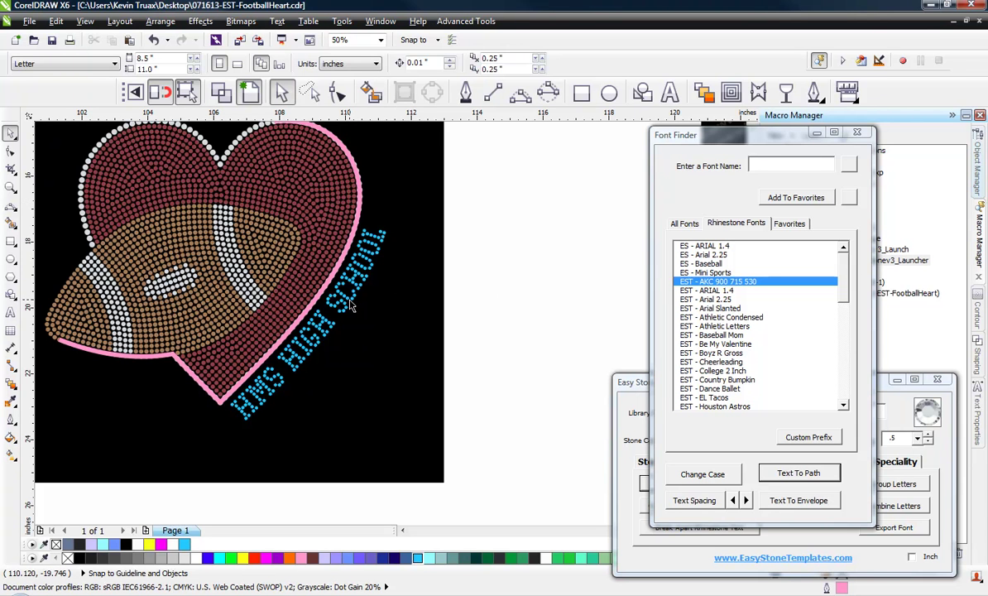
click(325, 280)
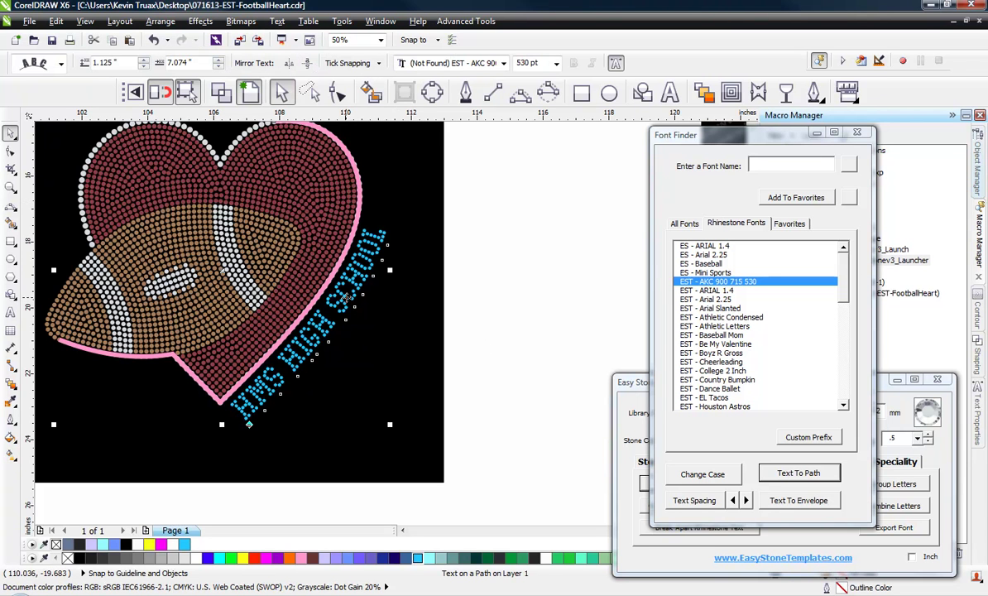
click(288, 335)
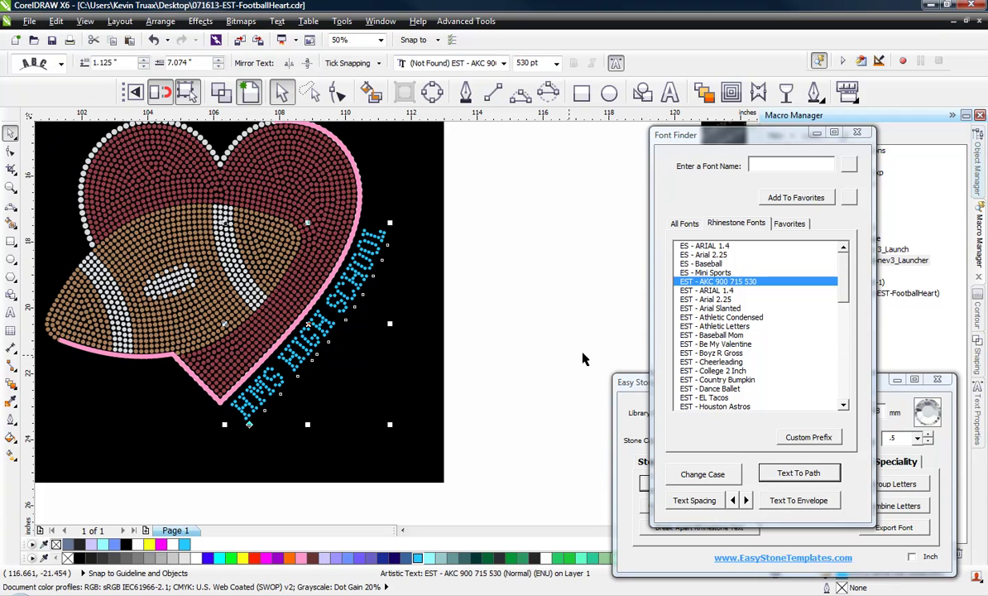
click(642, 384)
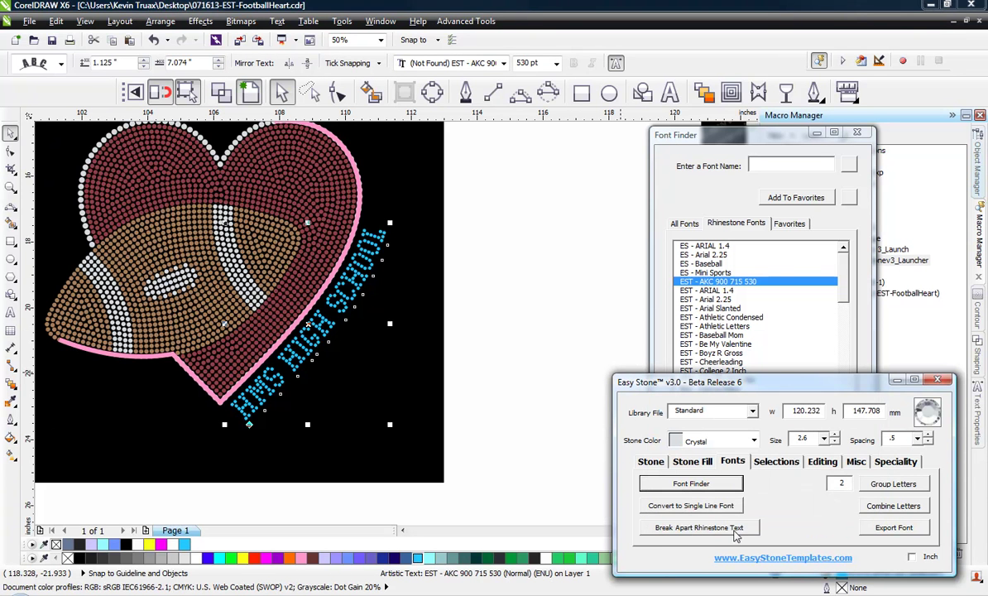
click(700, 528)
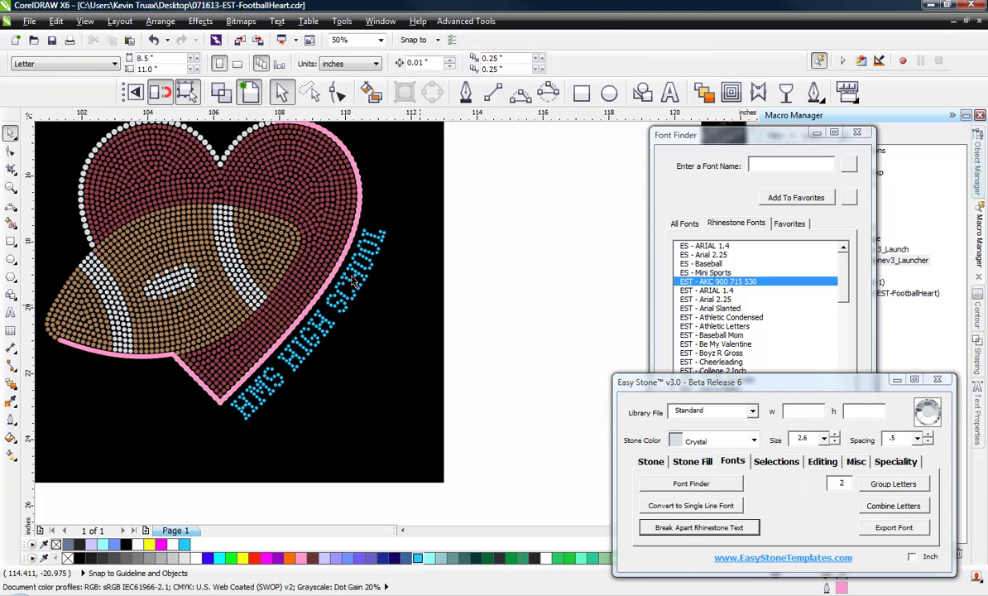
- Delete the pink guide path running along the original heart's edge and the football's lower edge
click(341, 255)
click(365, 257)
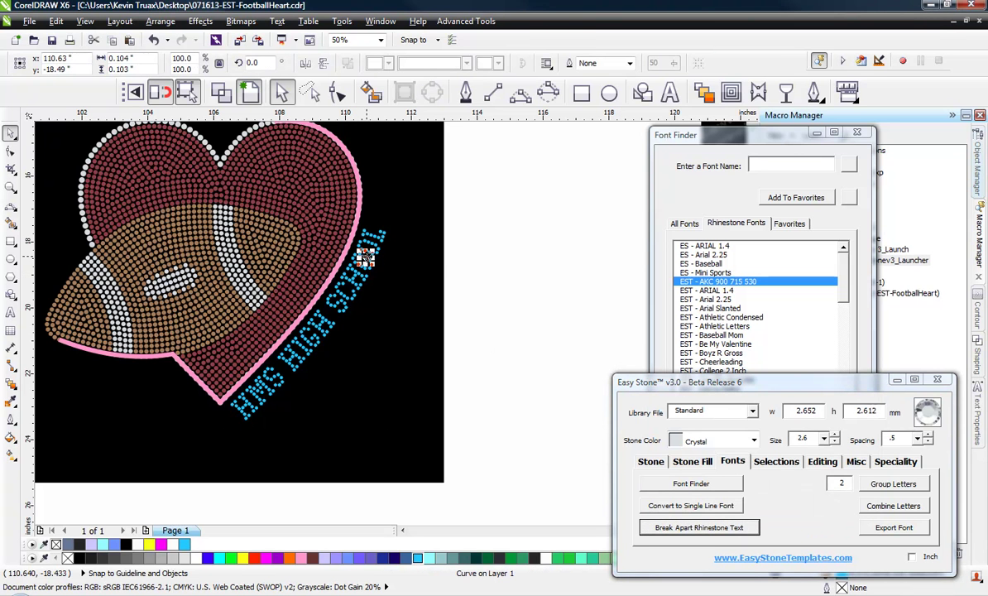
click(376, 236)
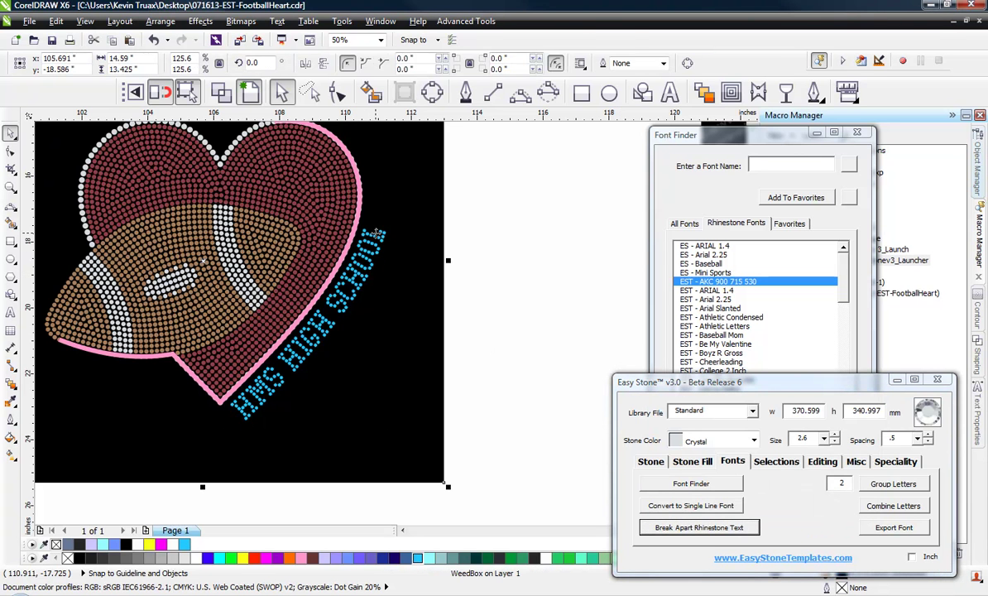
click(504, 249)
click(362, 218)
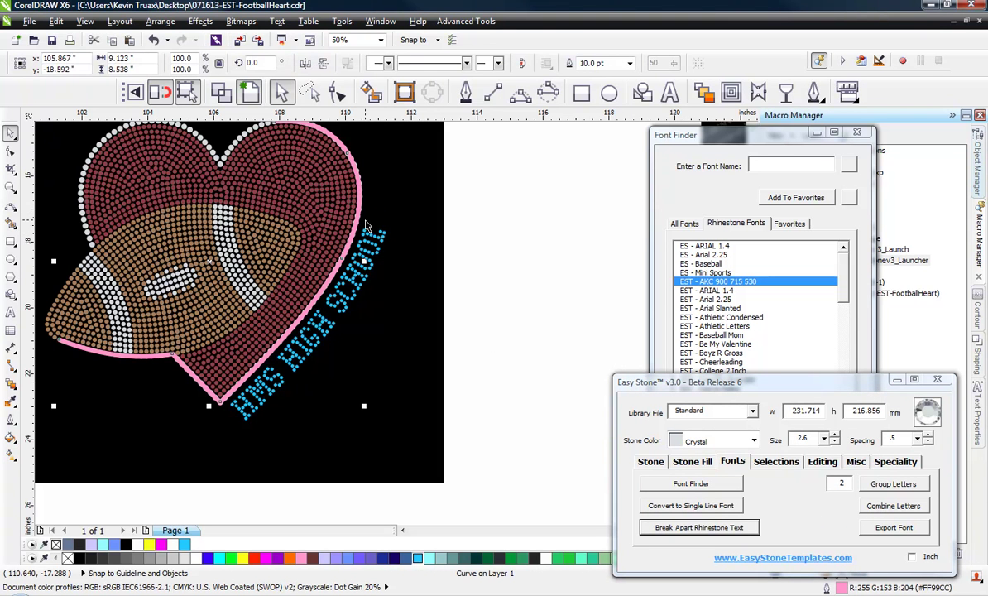
key(Delete)
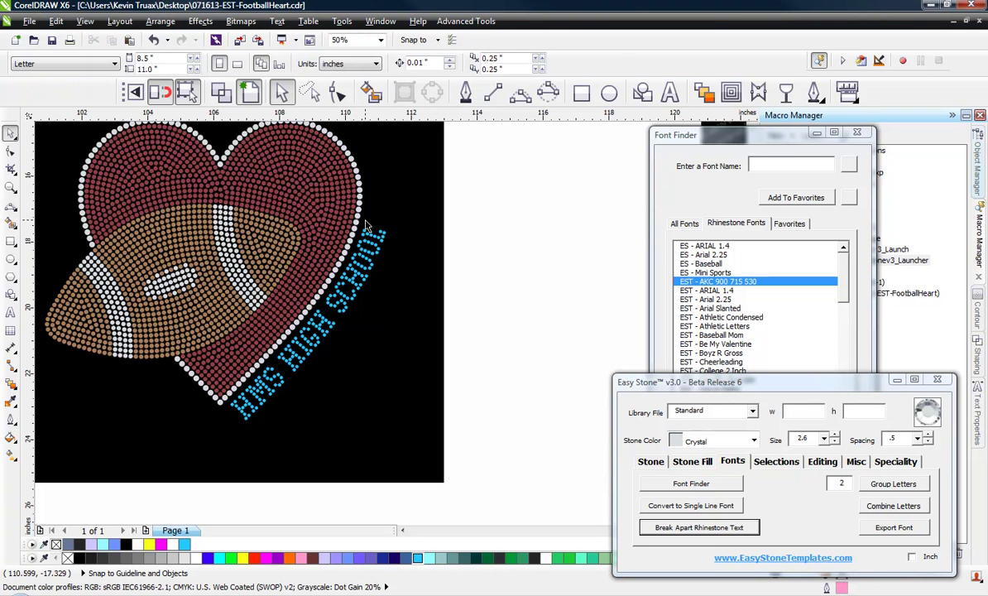
- Mark one blue letter stone as reference and create a selection by matching fill, covering all HMS HIGH SCHOOL stones
click(361, 274)
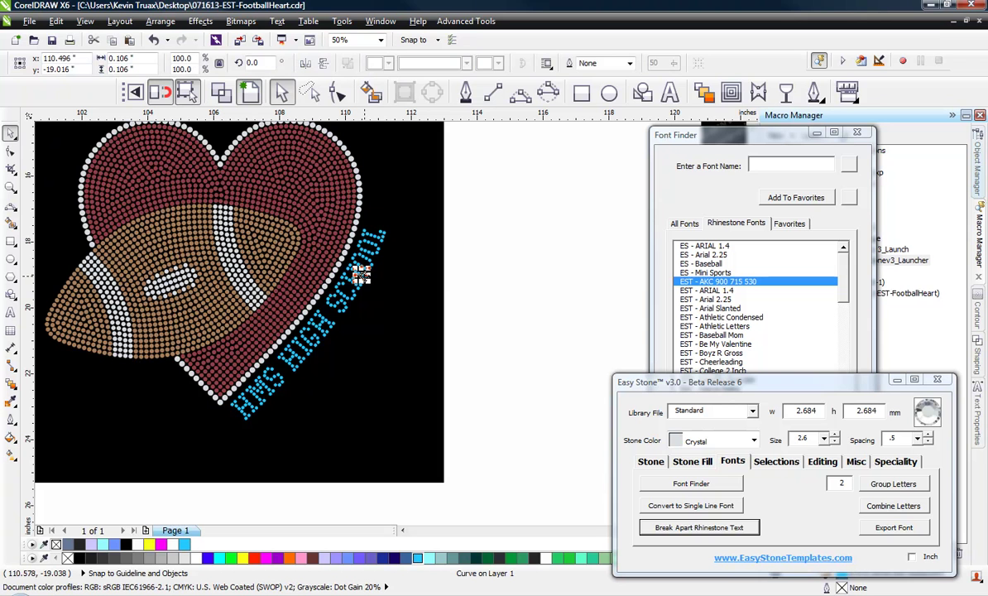
click(787, 466)
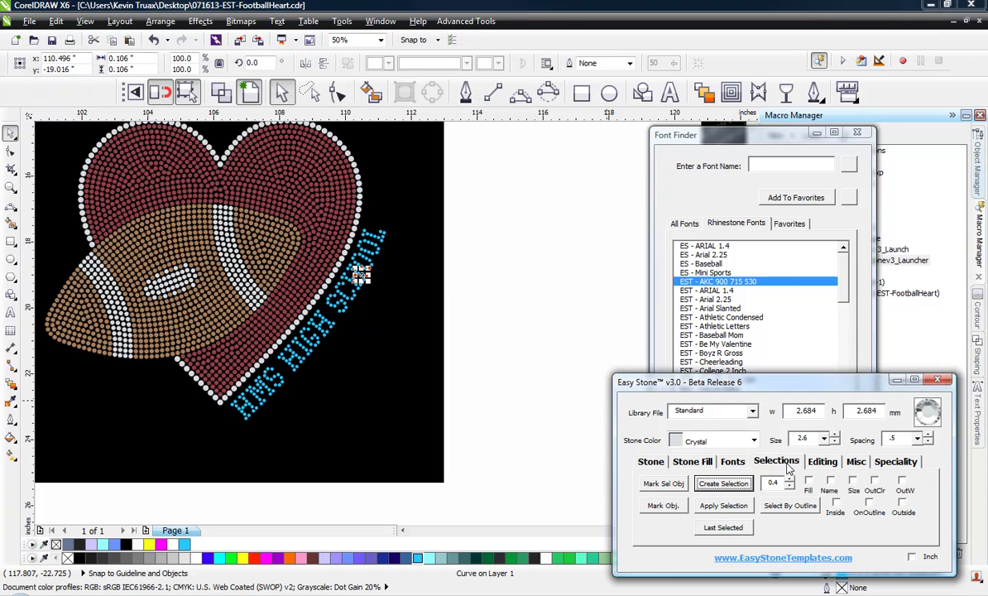
click(662, 484)
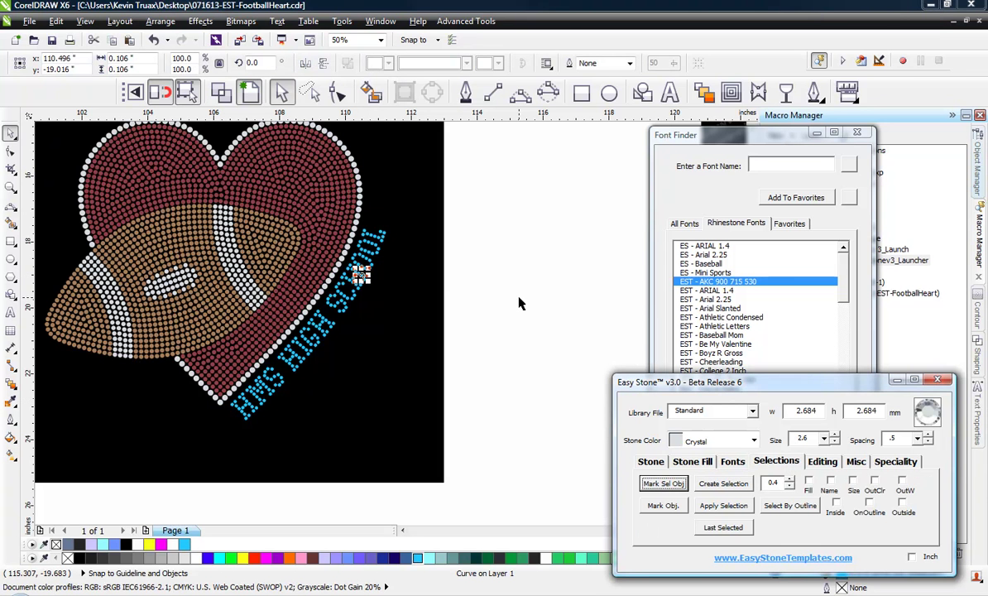
drag(506, 187, 195, 430)
click(809, 483)
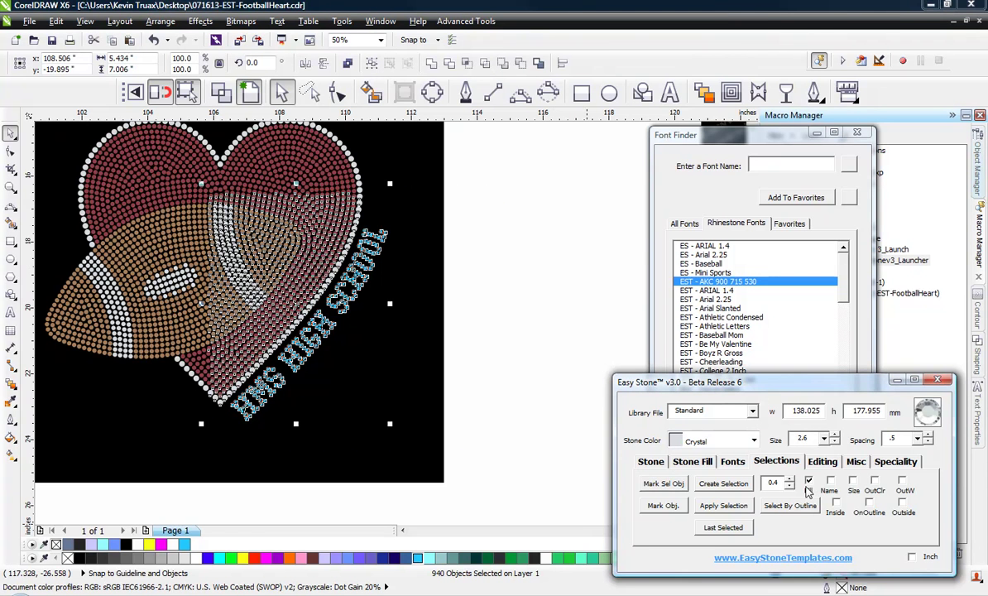
click(723, 483)
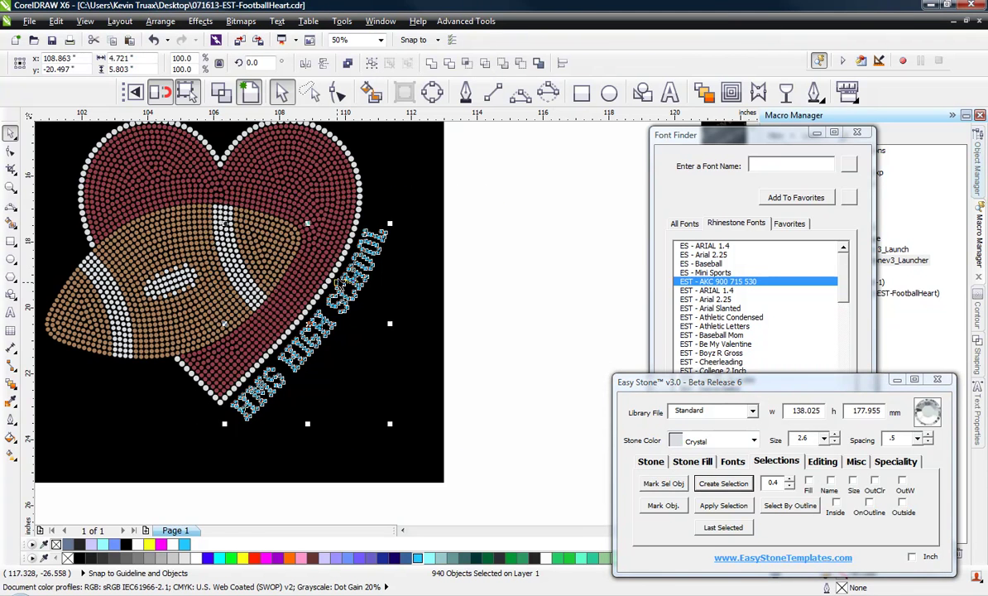
- Examine the shape of the selected blue letter stones at the end of SCHOOL up close
click(650, 461)
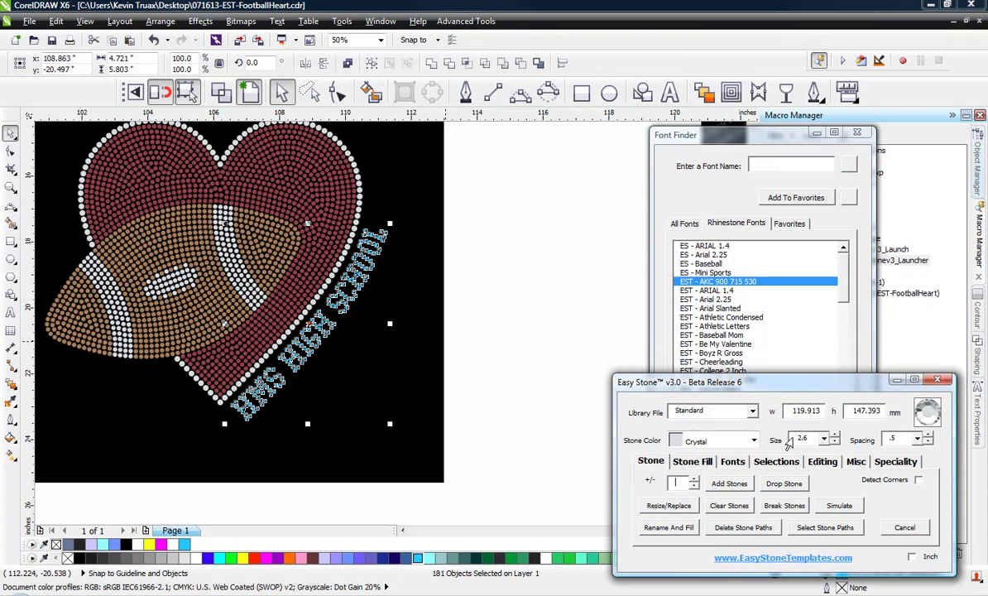
scroll(313, 258, up, 1)
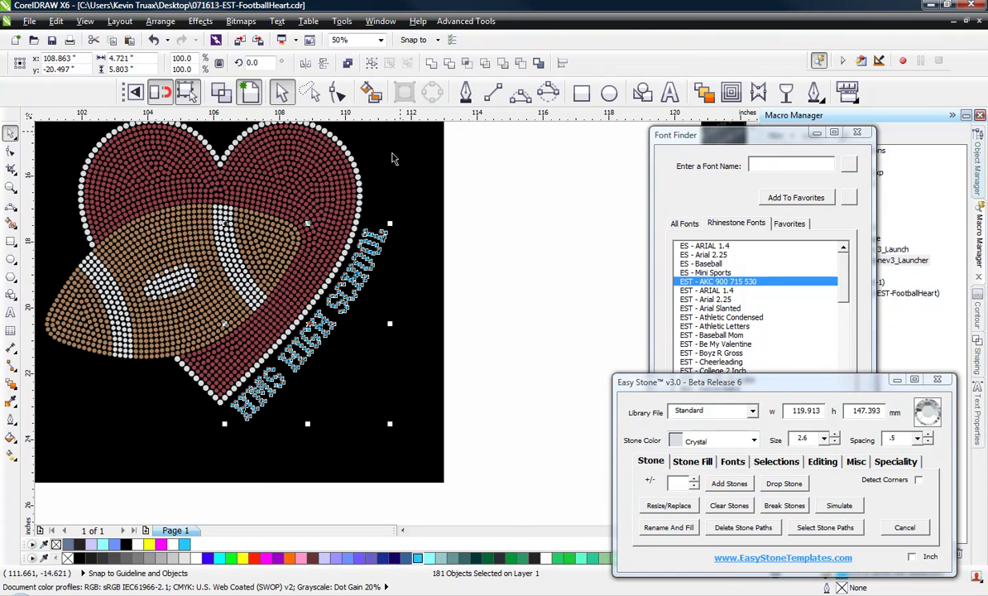
scroll(312, 257, up, 3)
scroll(313, 258, up, 1)
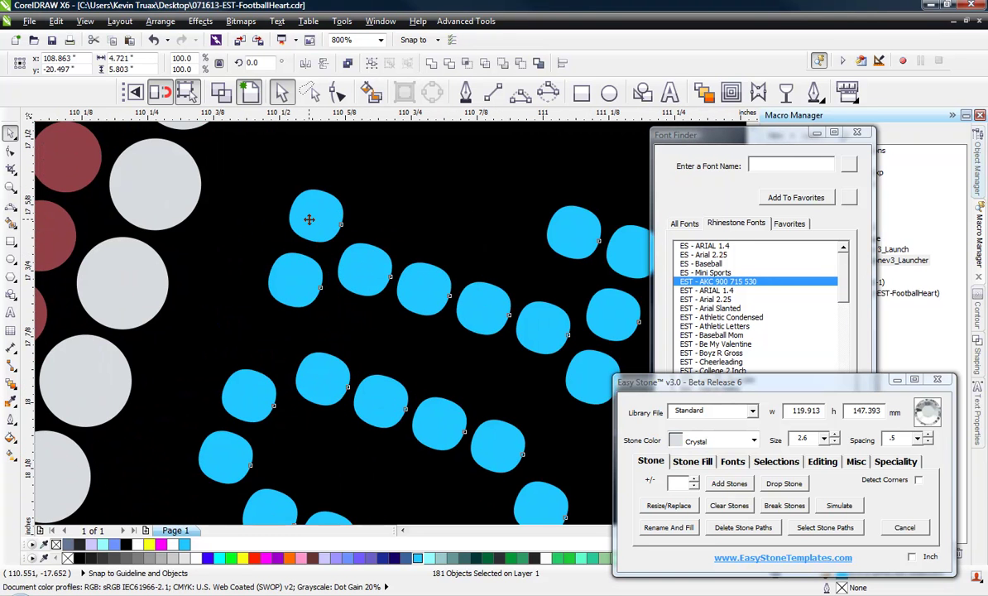
scroll(322, 209, up, 1)
scroll(322, 209, up, 1)
scroll(322, 210, down, 1)
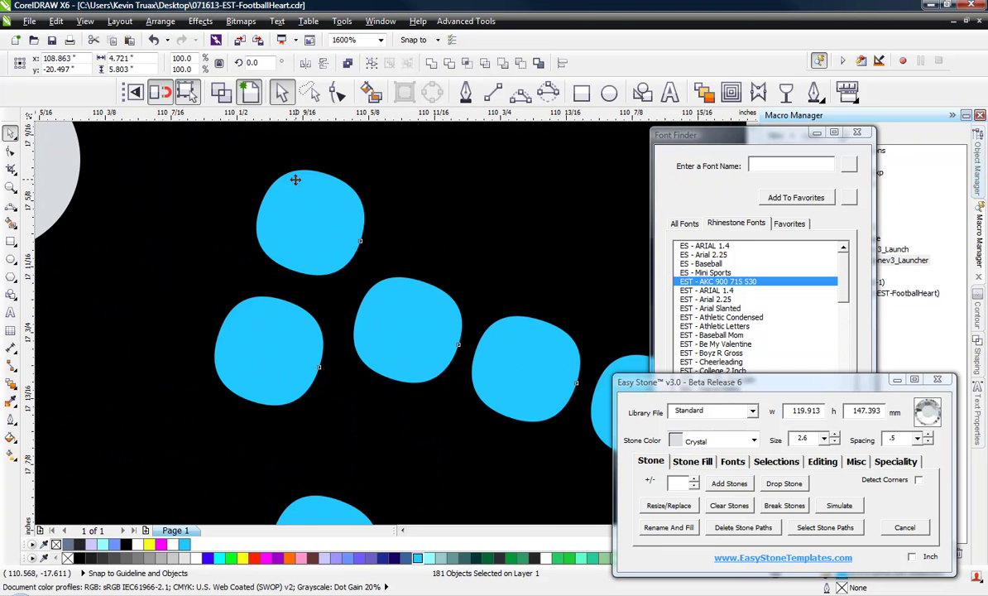
scroll(289, 190, down, 1)
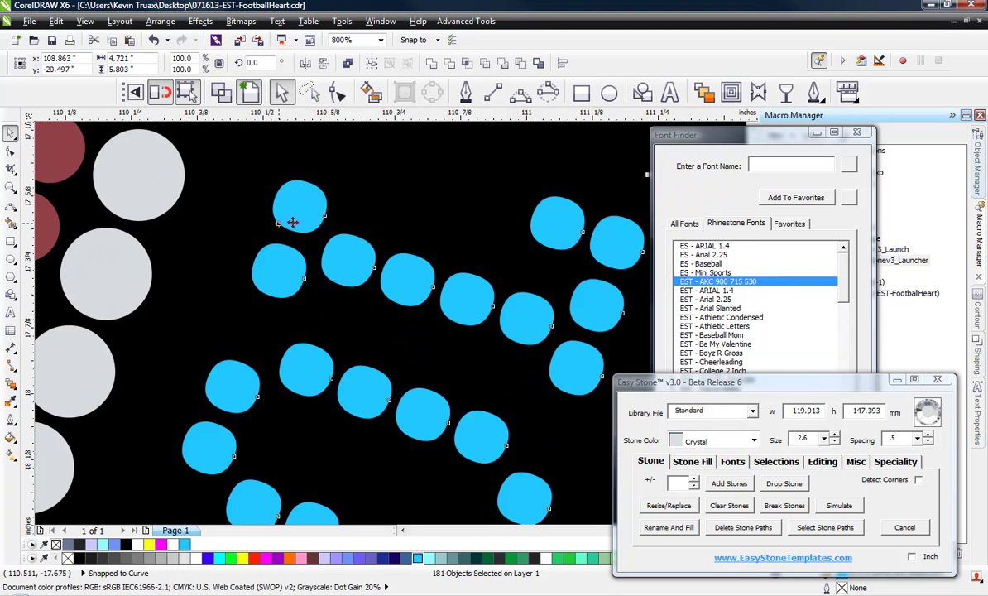
scroll(298, 193, up, 3)
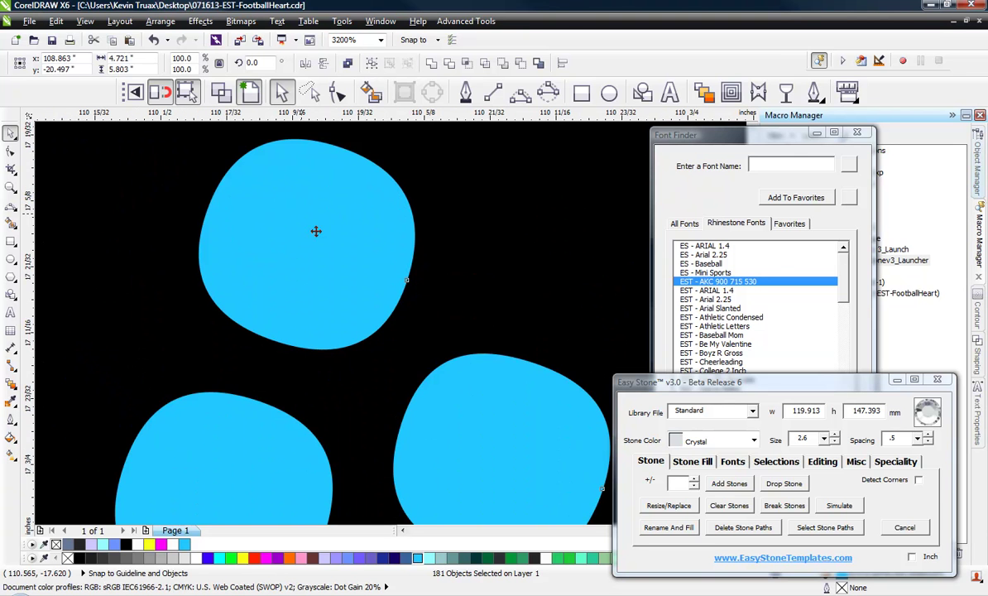
scroll(346, 270, down, 1)
scroll(346, 270, down, 2)
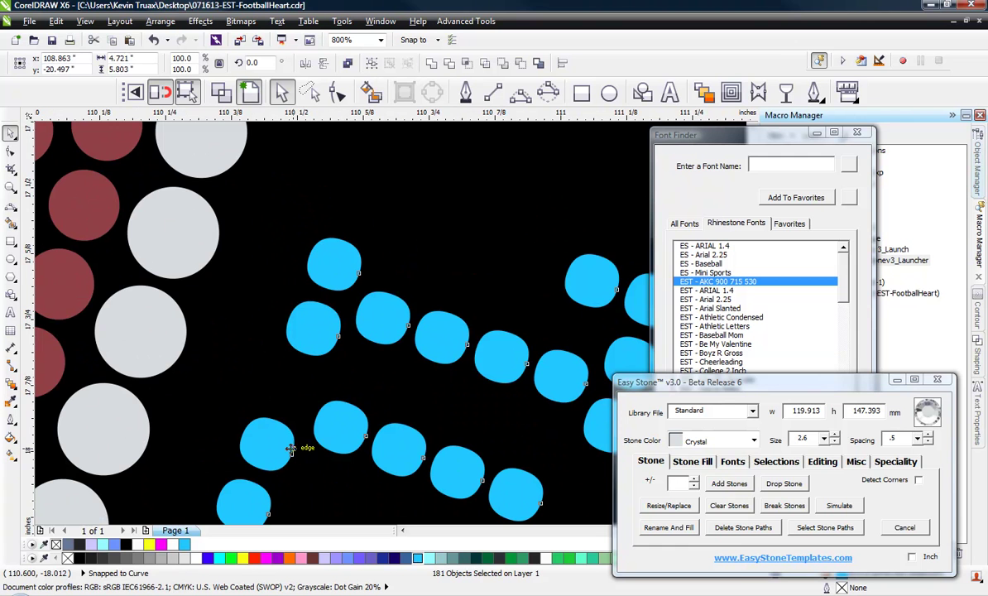
- Resize and replace the selected HMS HIGH SCHOOL stones using the 2.6 mm stone size
click(678, 513)
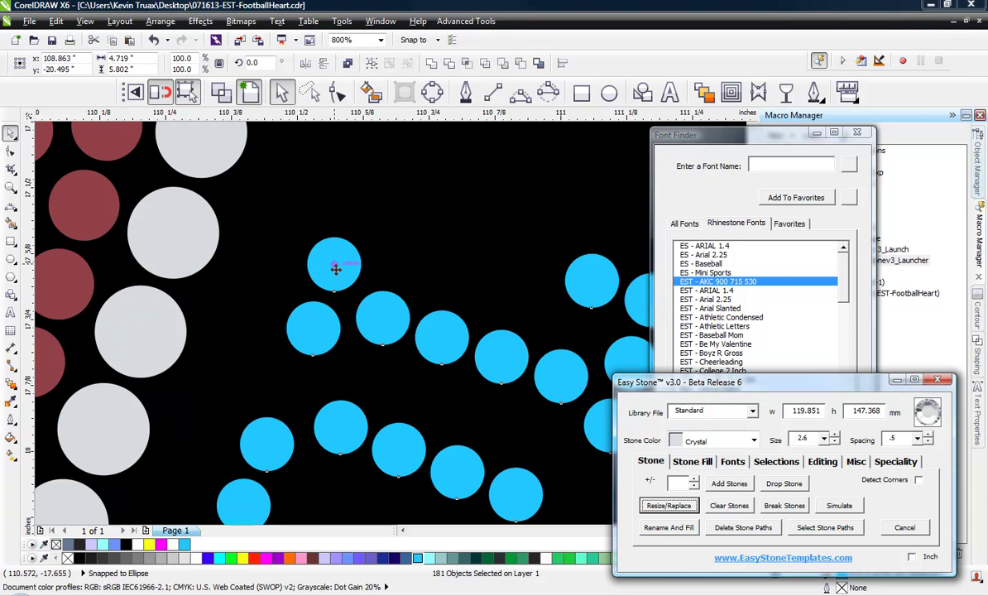
scroll(321, 199, down, 2)
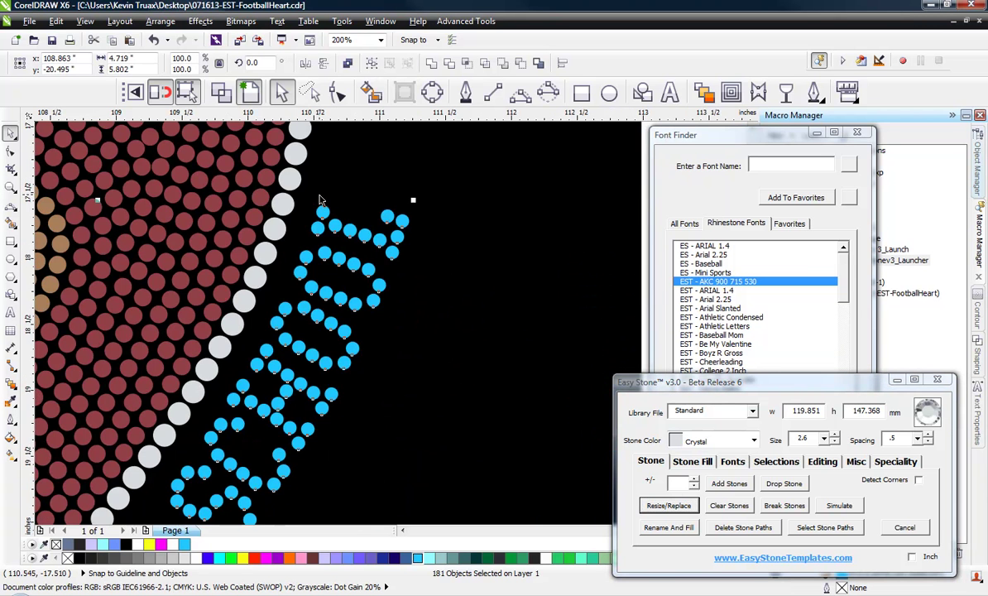
scroll(385, 214, down, 2)
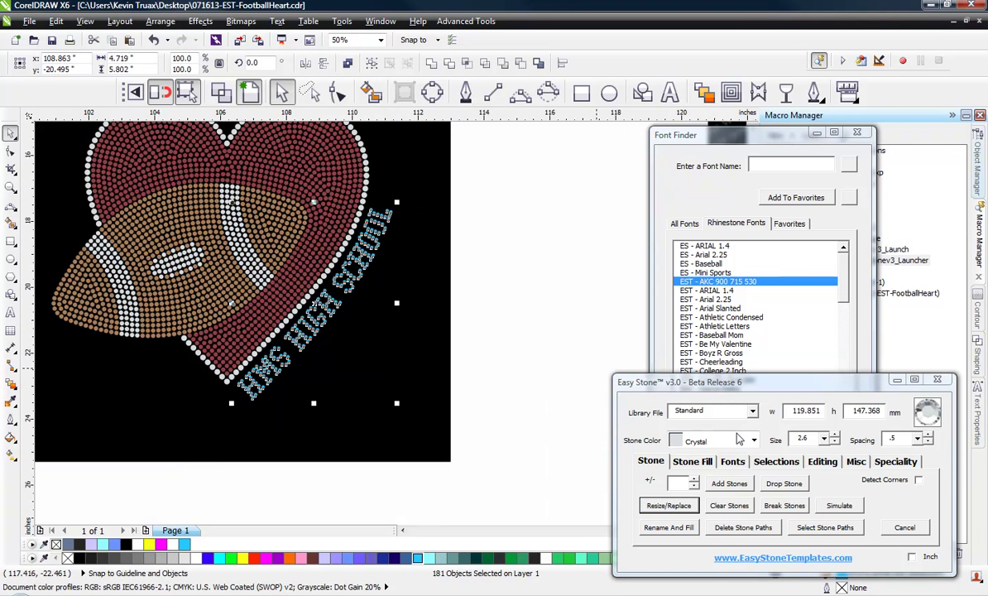
- Rename and fill the selected HMS HIGH SCHOOL stones as Crystal stones in size 2.6 mm
click(672, 530)
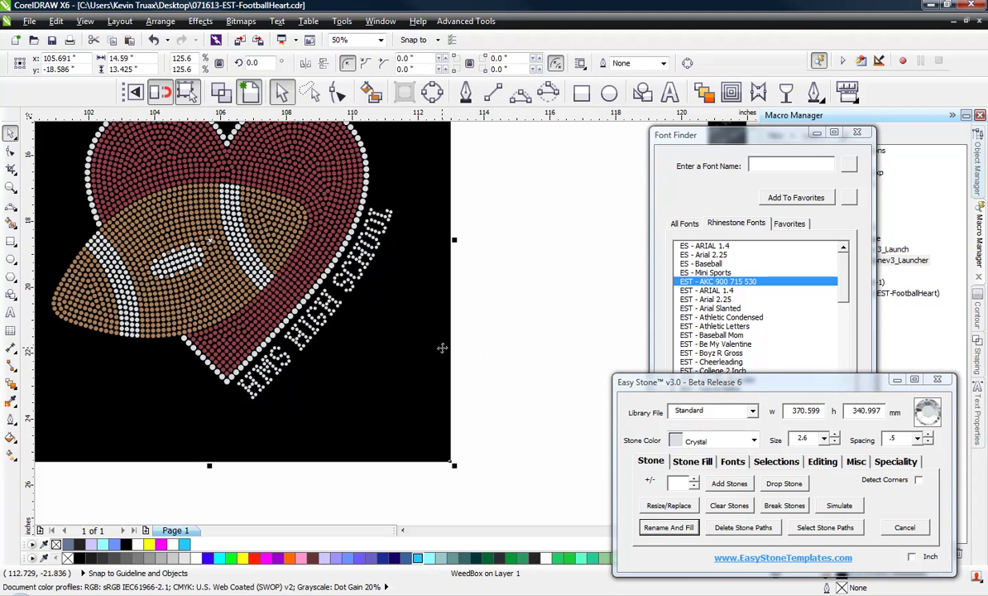
- Delete the black weedbox behind the HMS HIGH SCHOOL design and add a new one around all its stones with a weed margin of 25
key(Escape)
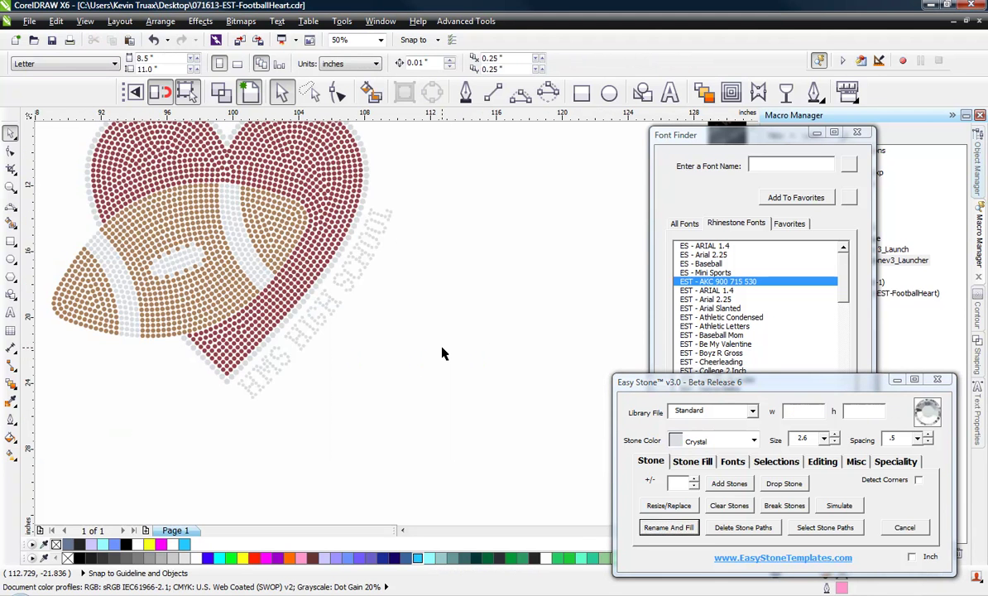
scroll(440, 352, down, 3)
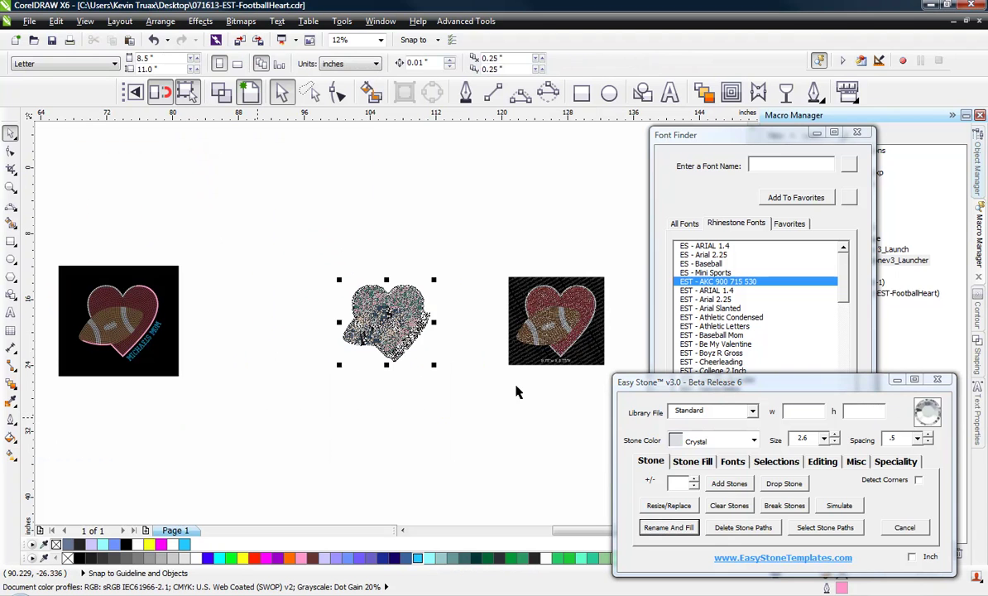
click(855, 461)
click(667, 483)
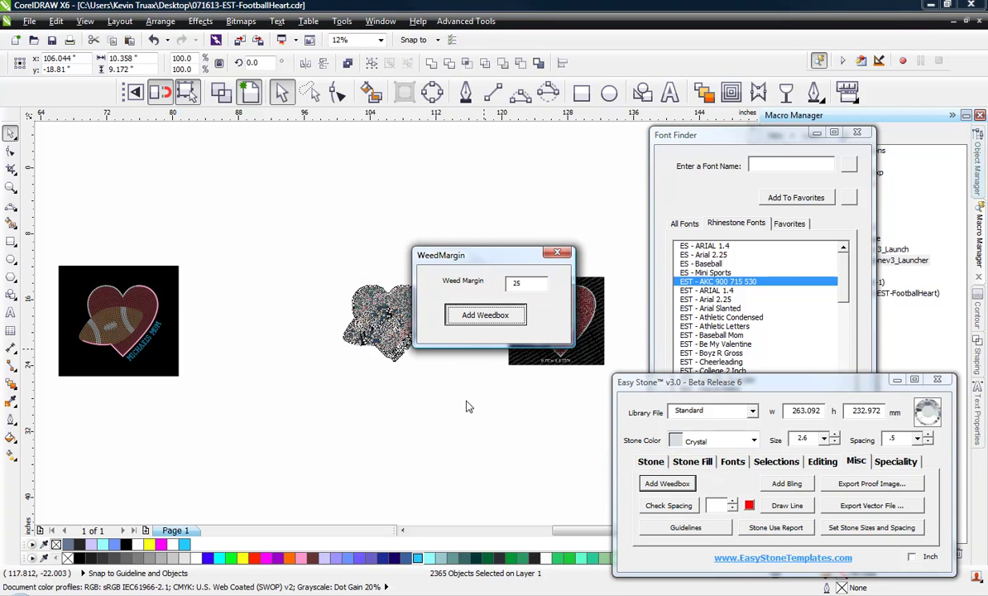
click(490, 365)
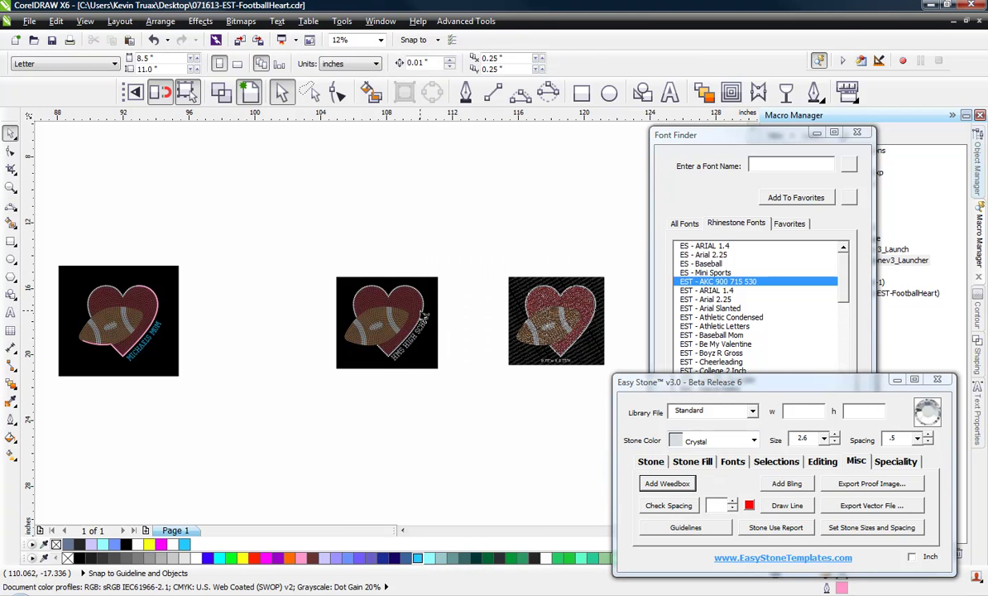
- Inspect the football-heart design with its HMS HIGH SCHOOL lettering up close and bring the Font Finder window to the front
scroll(424, 316, up, 2)
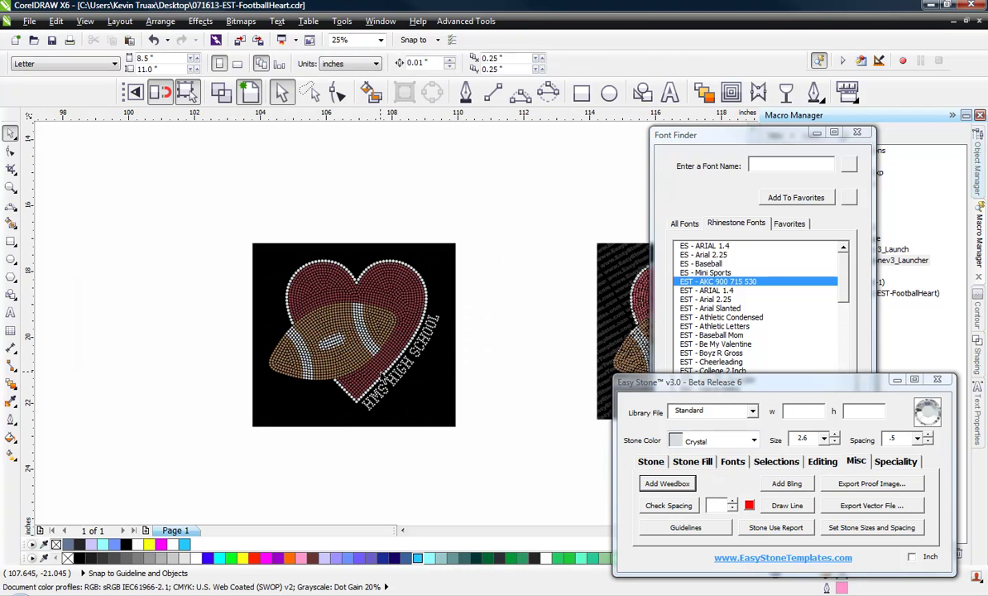
scroll(382, 376, up, 2)
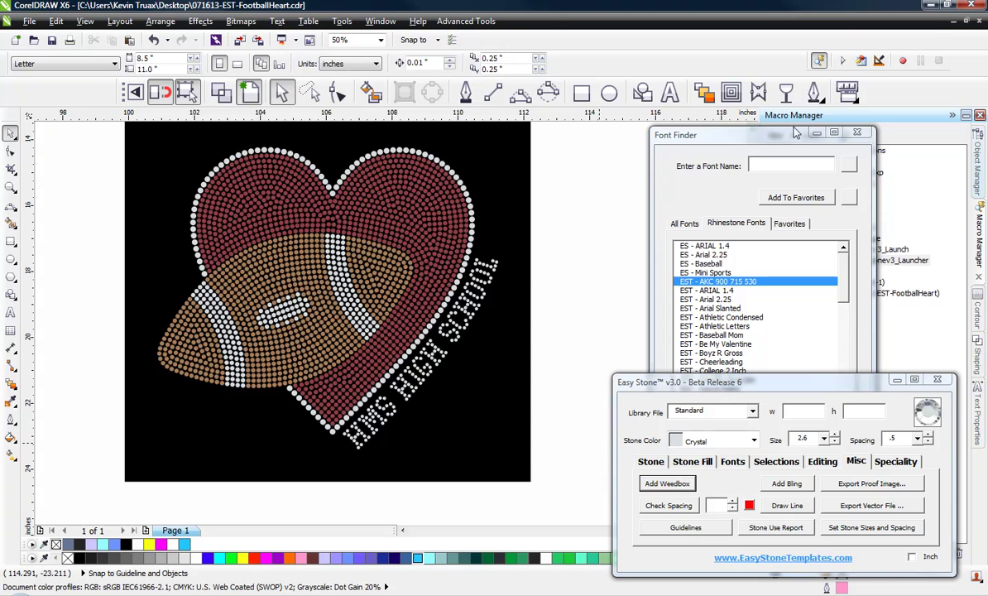
click(713, 129)
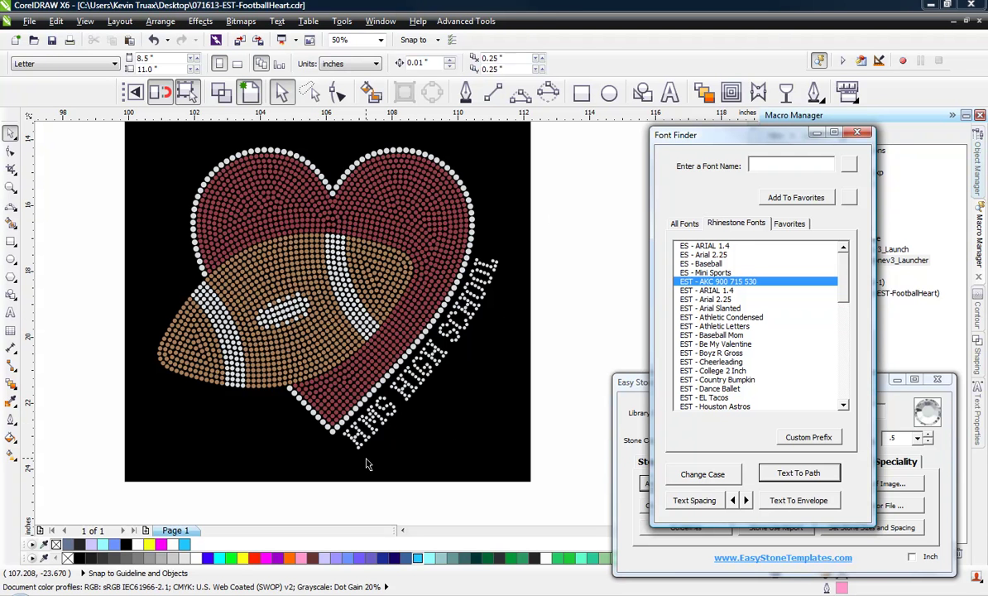
click(823, 478)
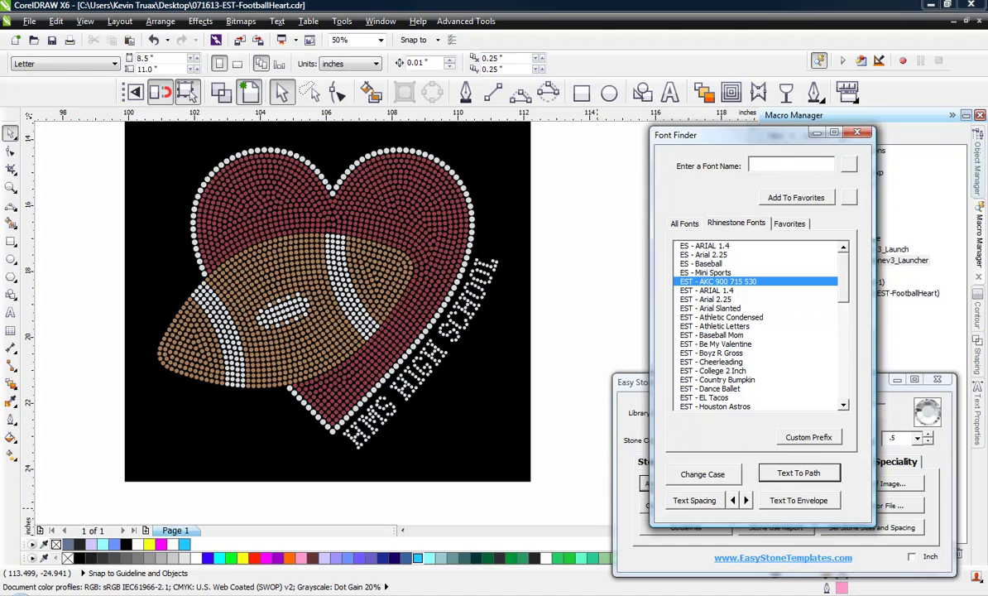